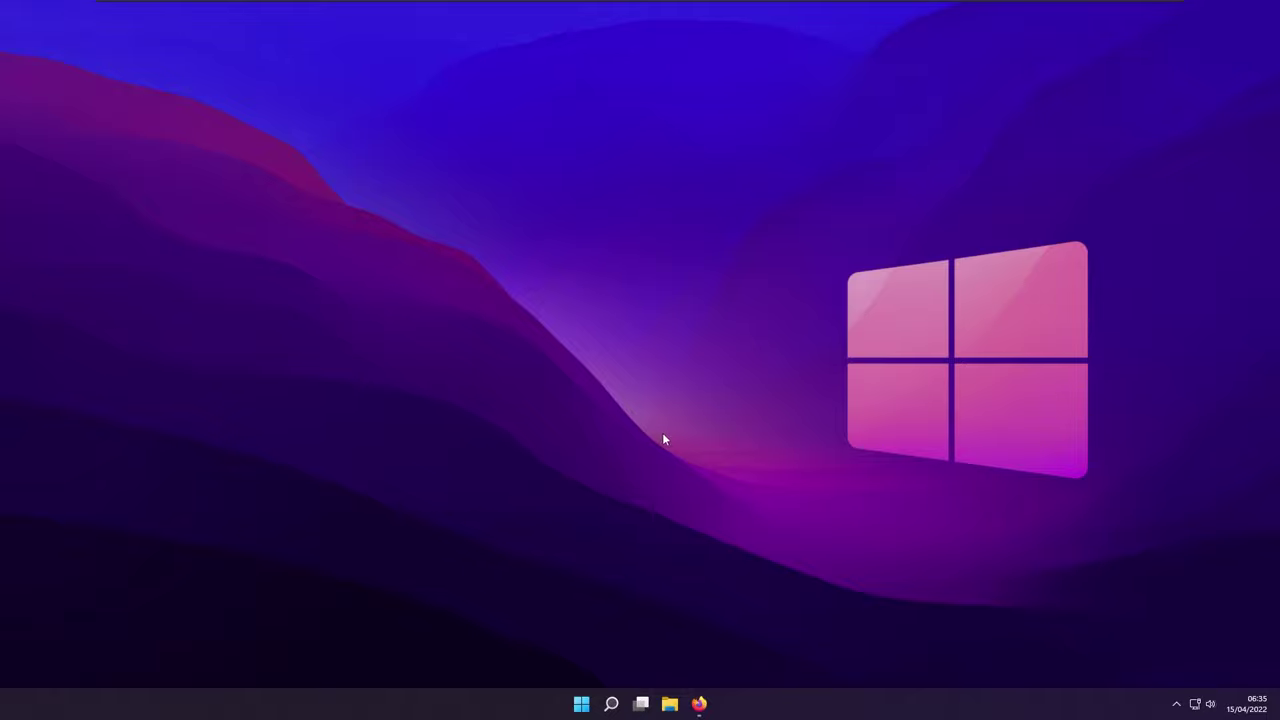
- Download the Windows 11 Cursors Concept v2 pack zip (1.3 MB) from DeviantArt
click(700, 704)
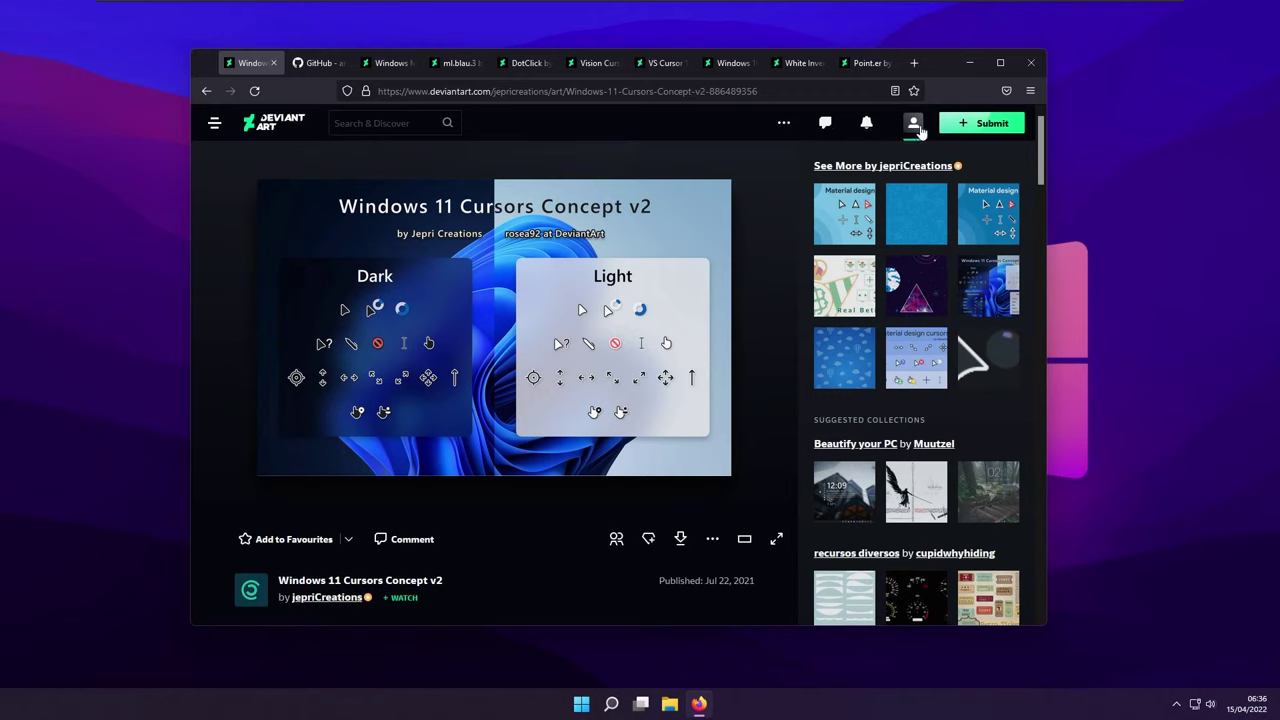
mouse_move(914, 124)
click(679, 539)
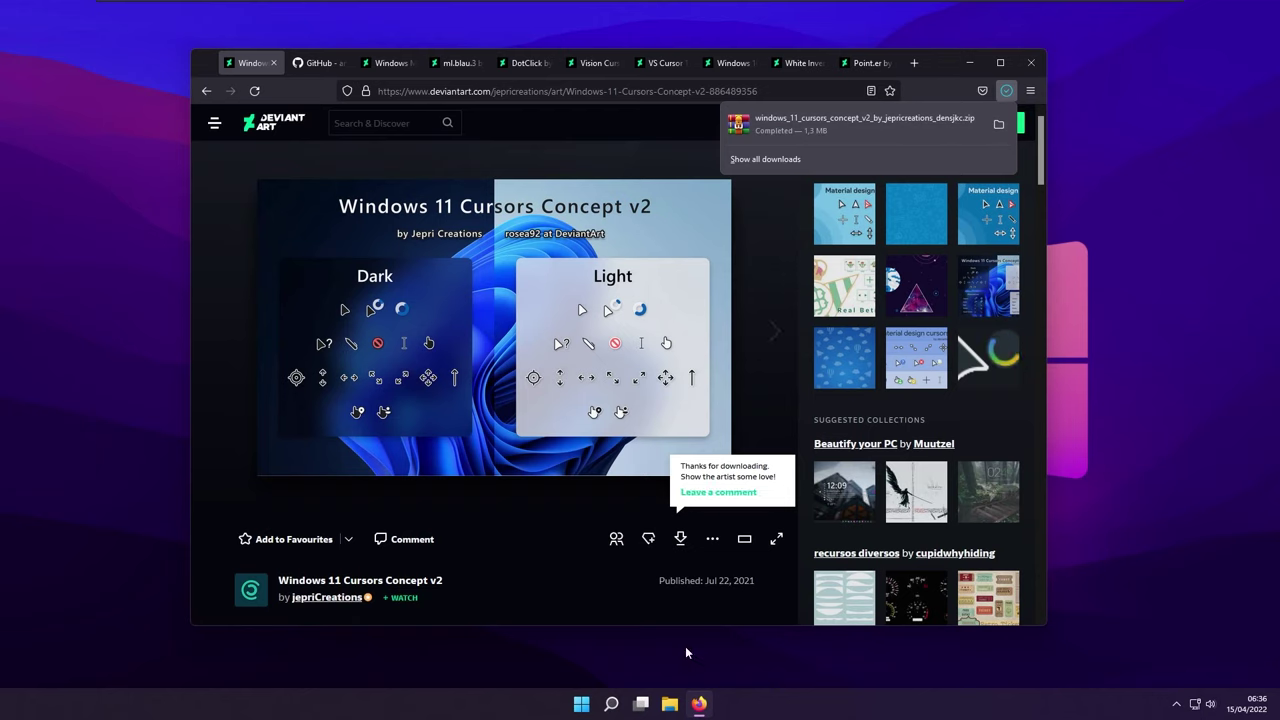
- Extract all files from the Windows 11 Cursors Concept v2 zip in Downloads
click(669, 703)
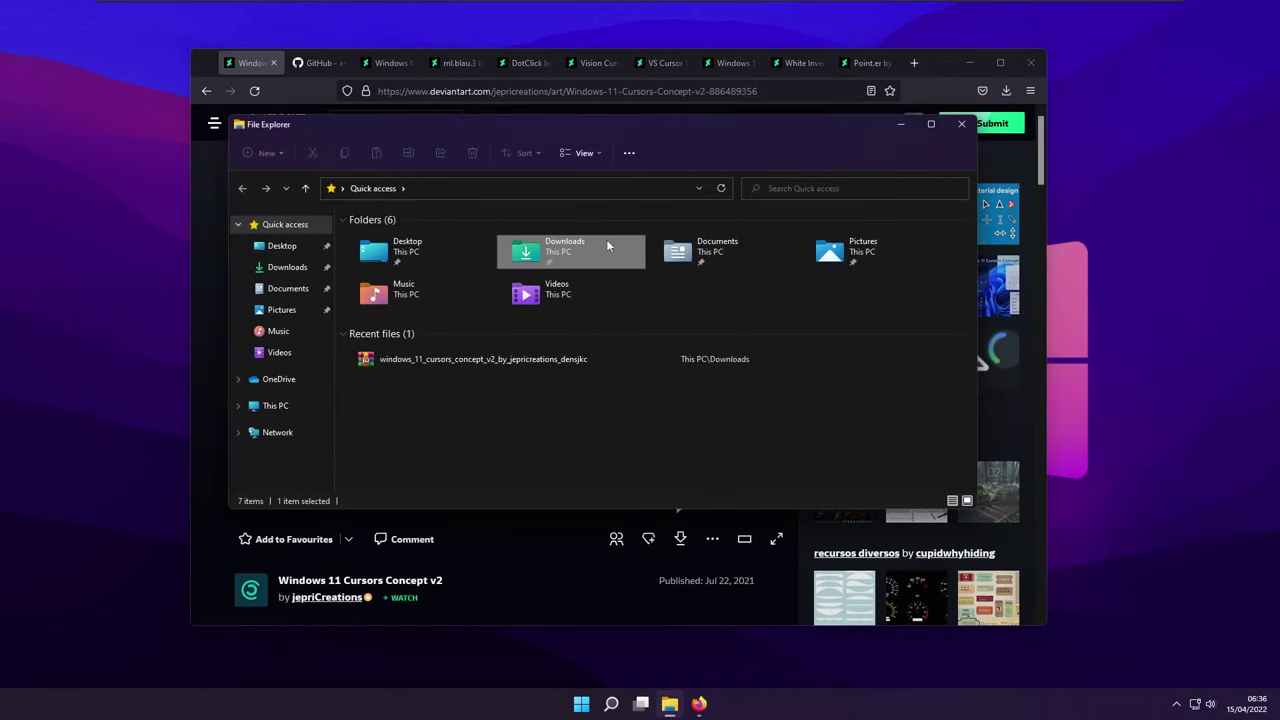
double_click(606, 245)
click(489, 256)
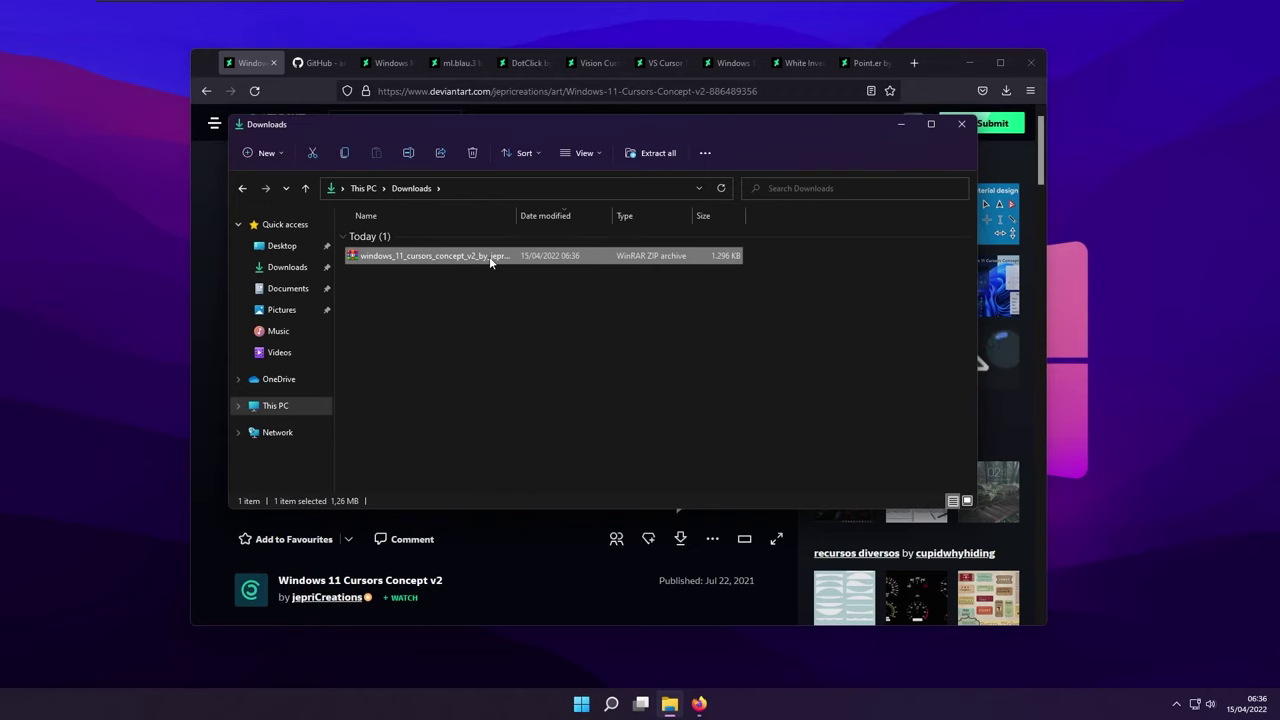
right_click(489, 256)
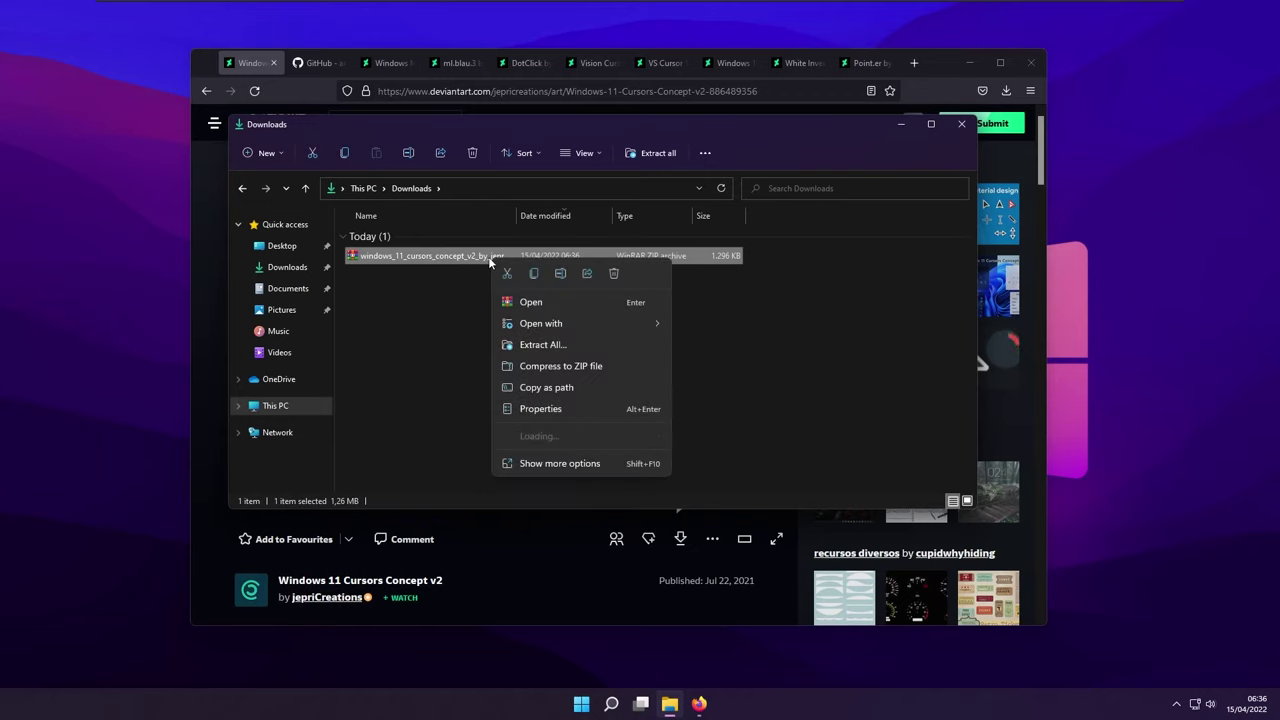
click(548, 345)
click(758, 478)
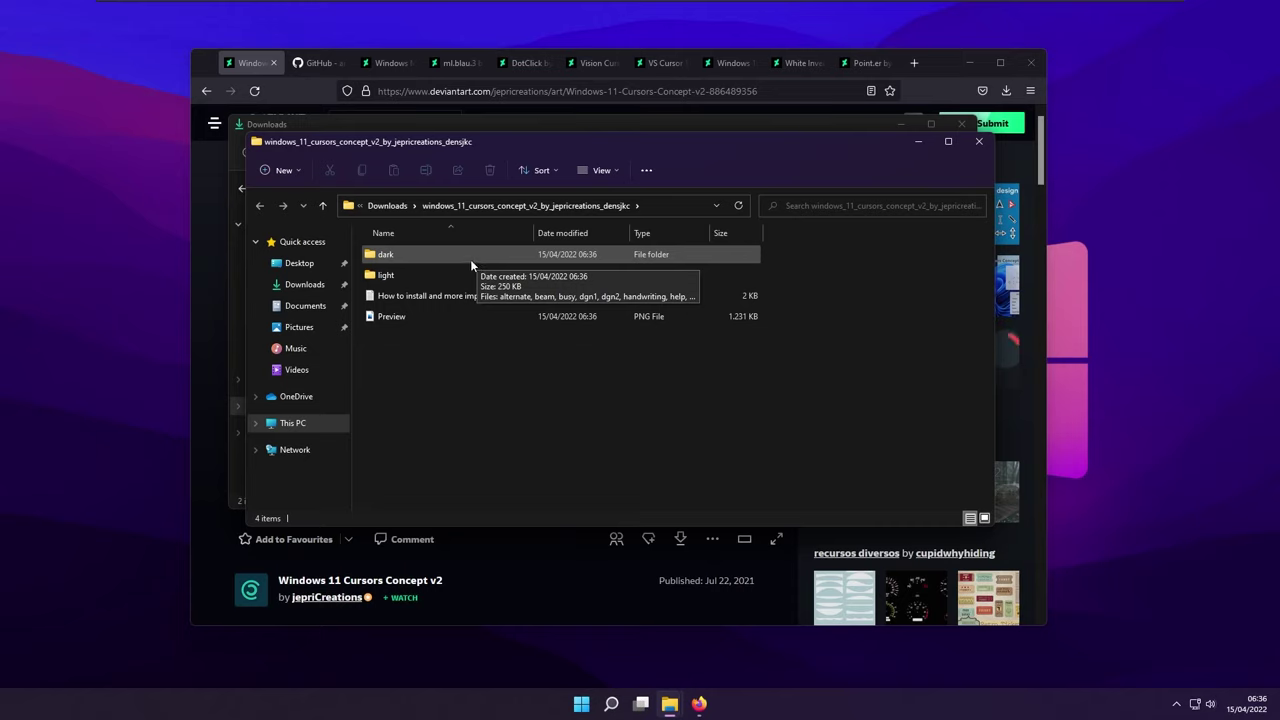
- Install the dark cursor set from its Install file via Show more options
double_click(417, 256)
drag(540, 143, 537, 128)
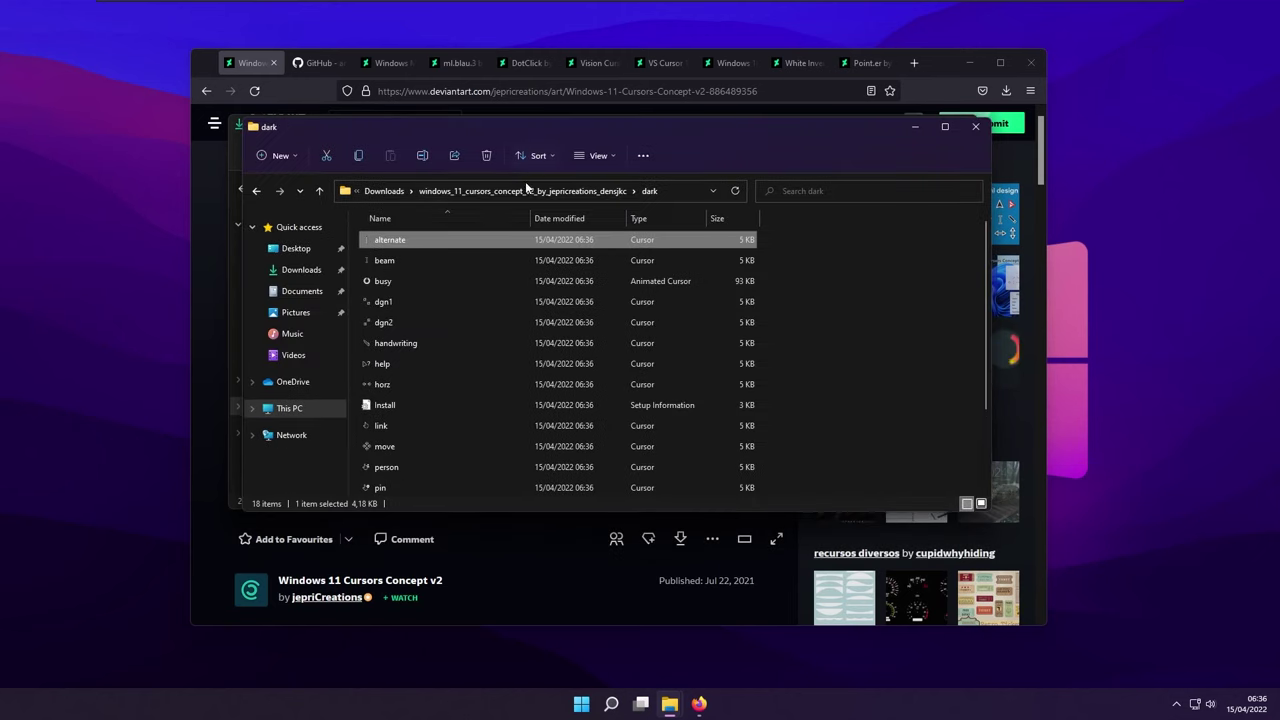
scroll(425, 305, down, 2)
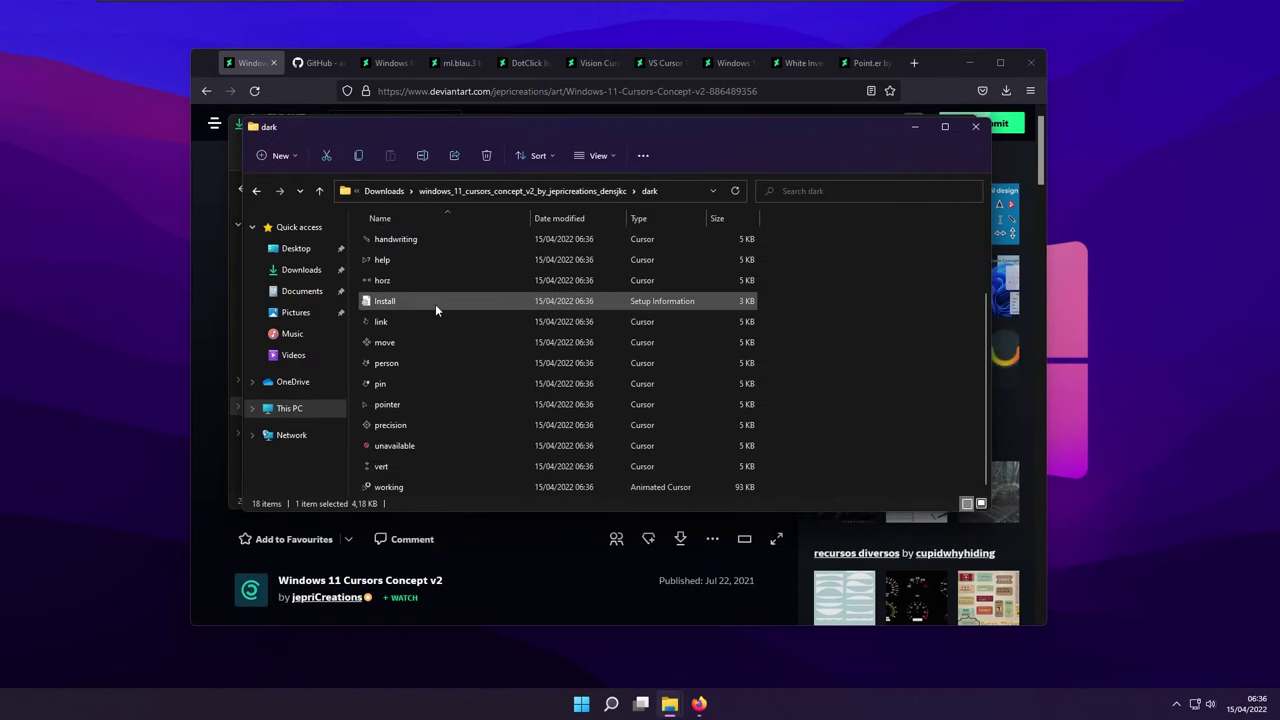
click(436, 305)
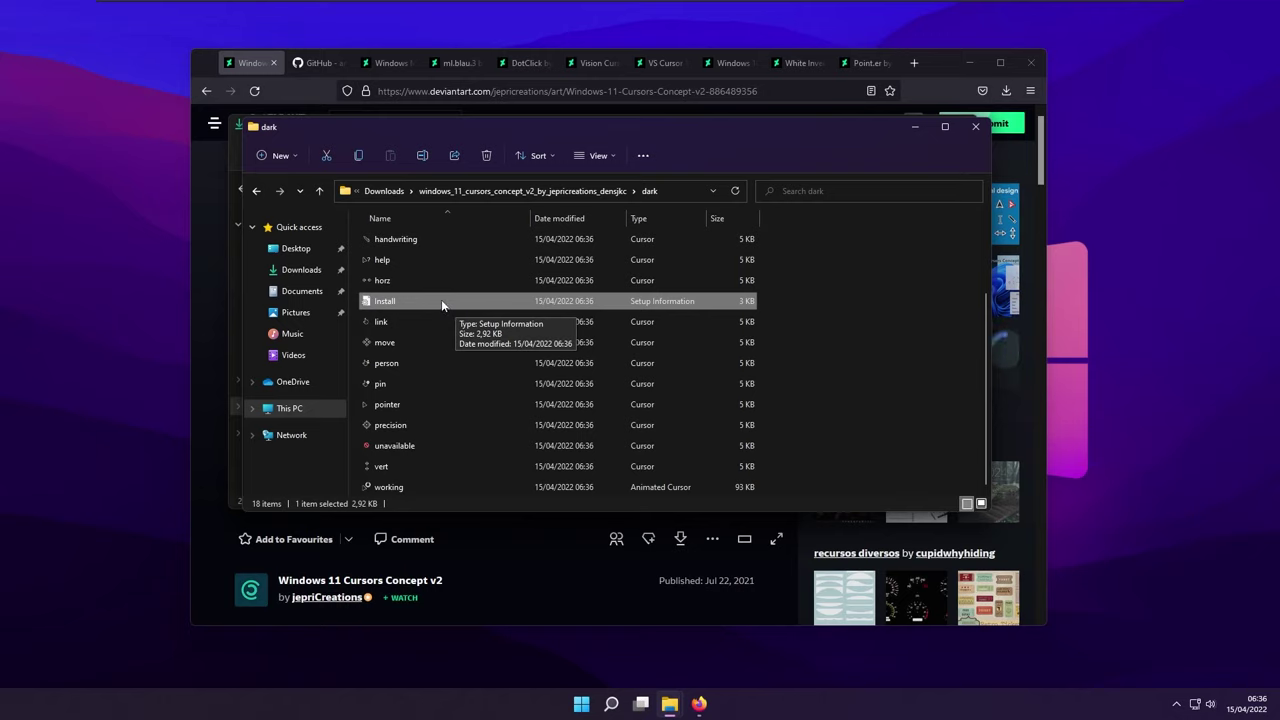
right_click(441, 299)
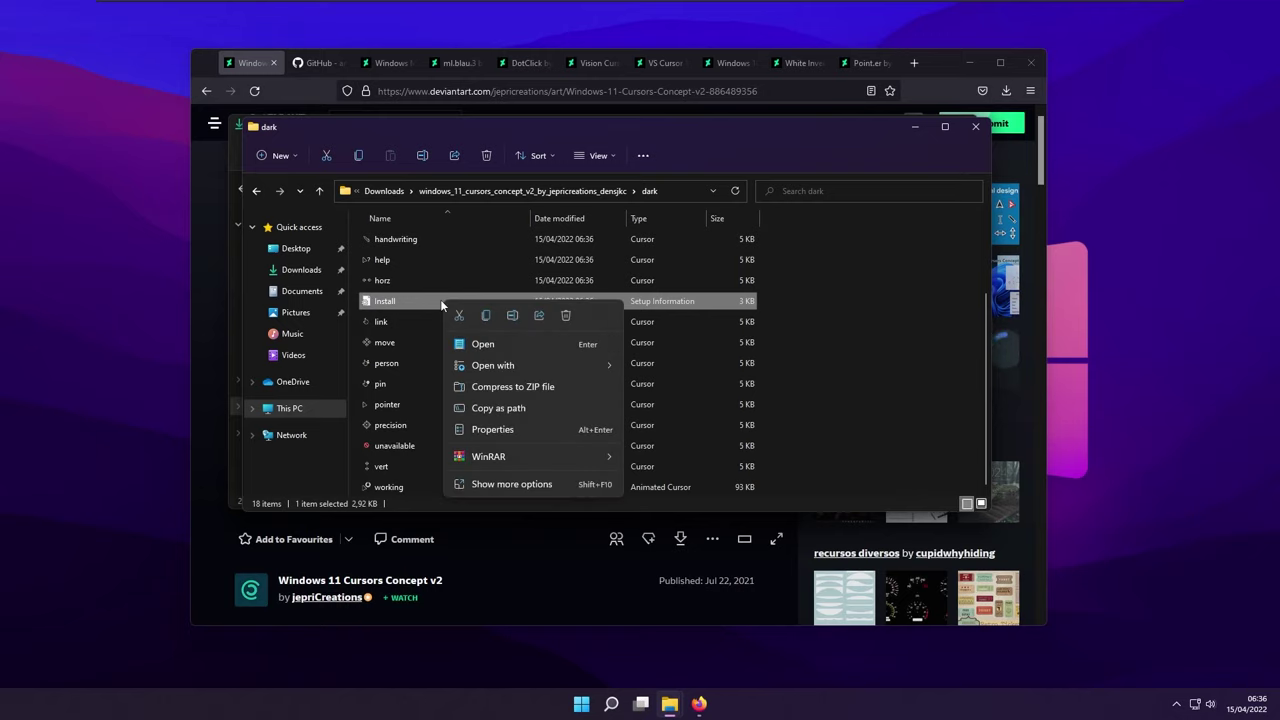
click(533, 484)
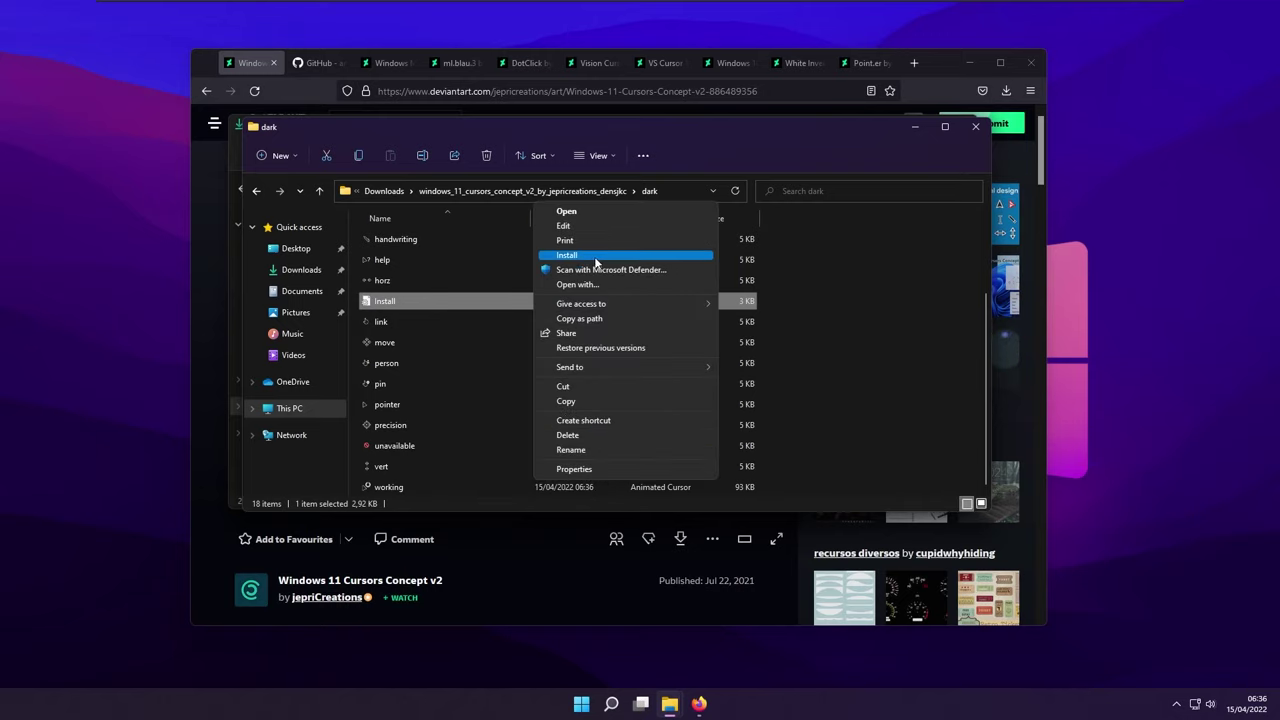
click(596, 261)
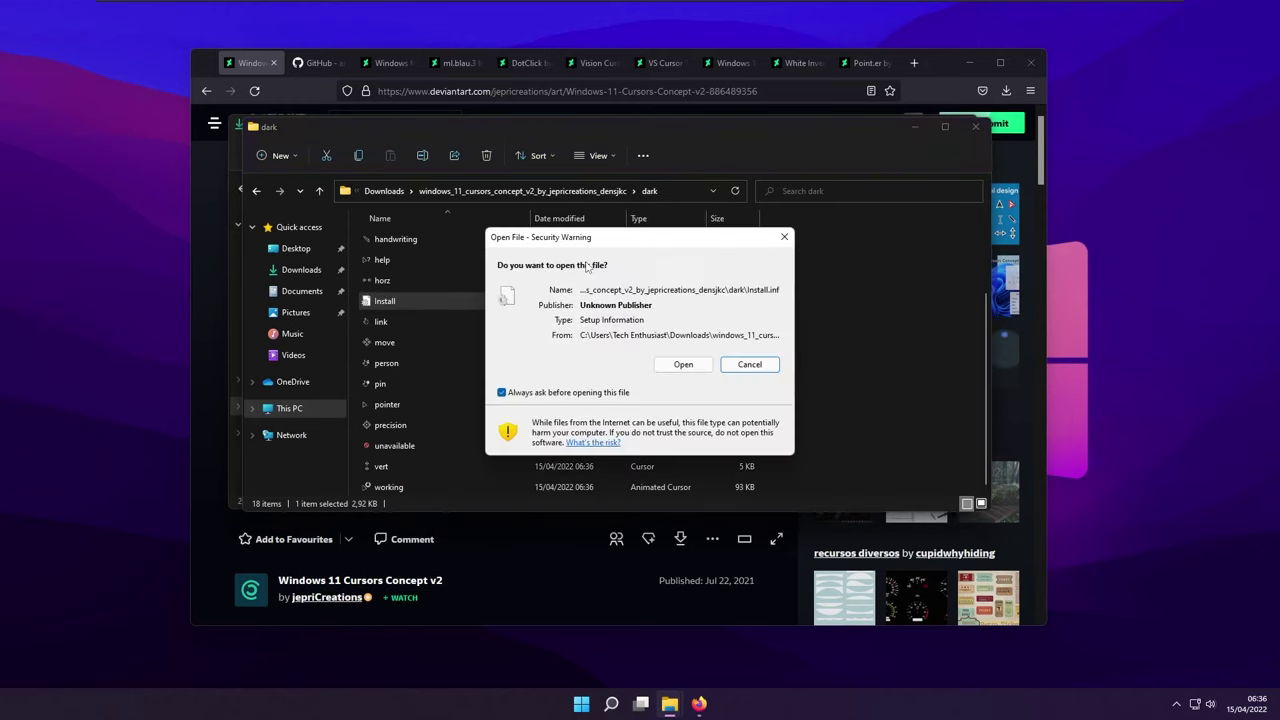
- Allow the Install file, then apply the Windows 11 Cursors Dark v2 scheme, replacing the existing one
click(683, 366)
click(571, 451)
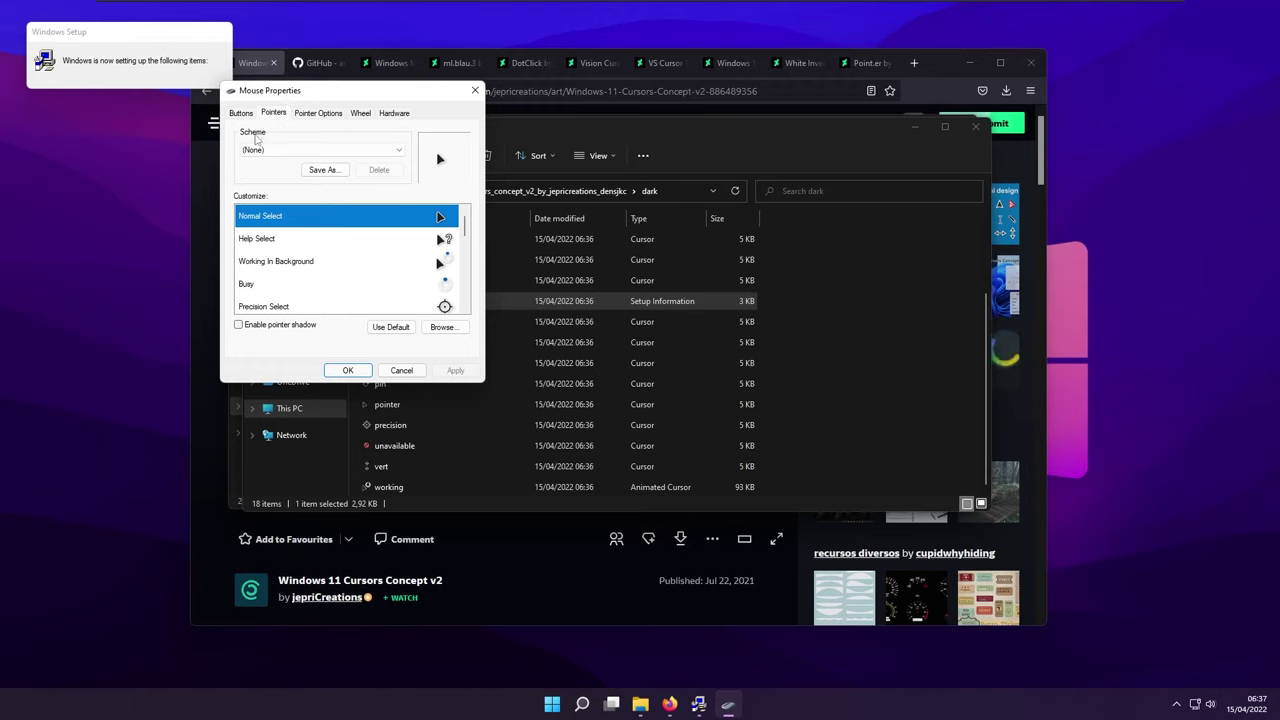
click(270, 150)
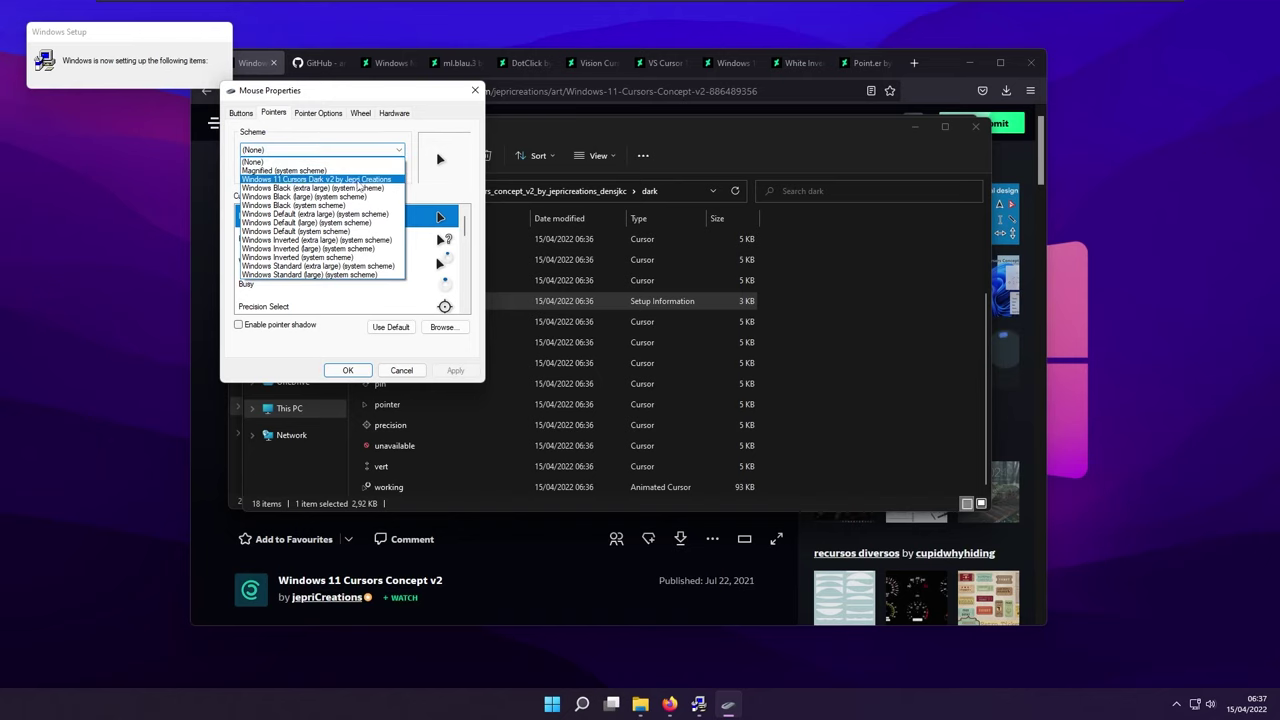
click(358, 181)
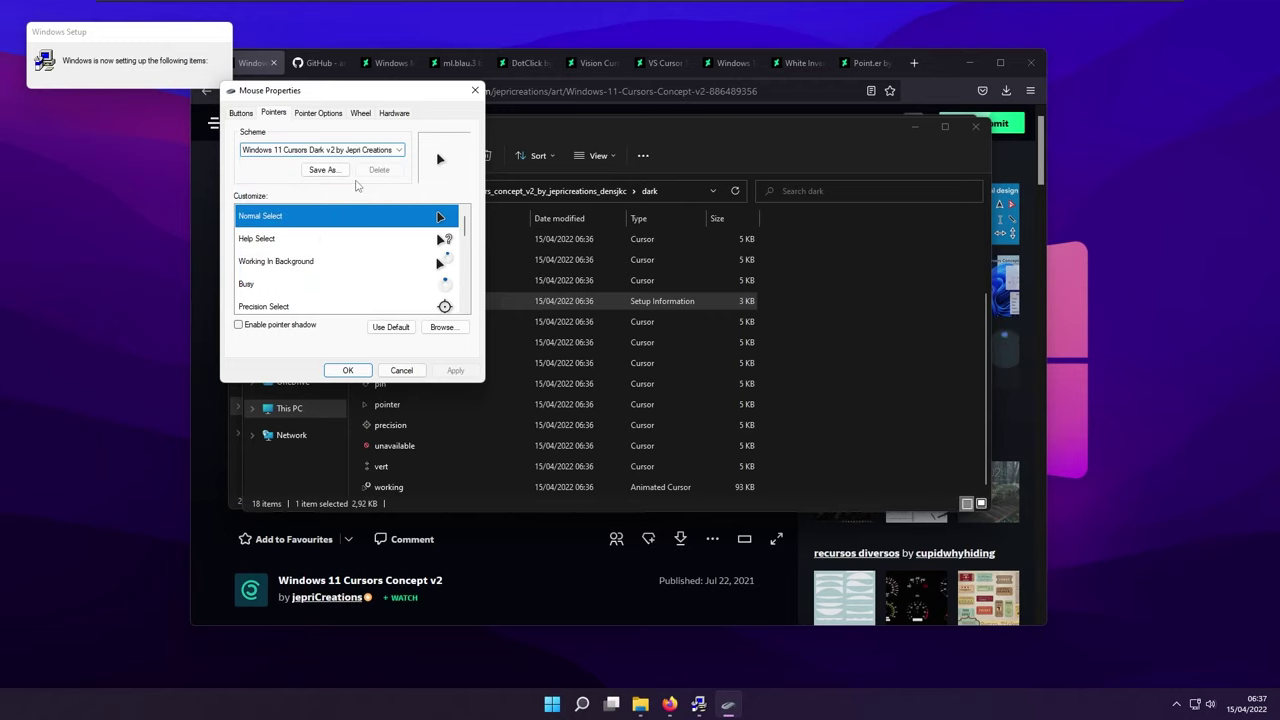
click(458, 370)
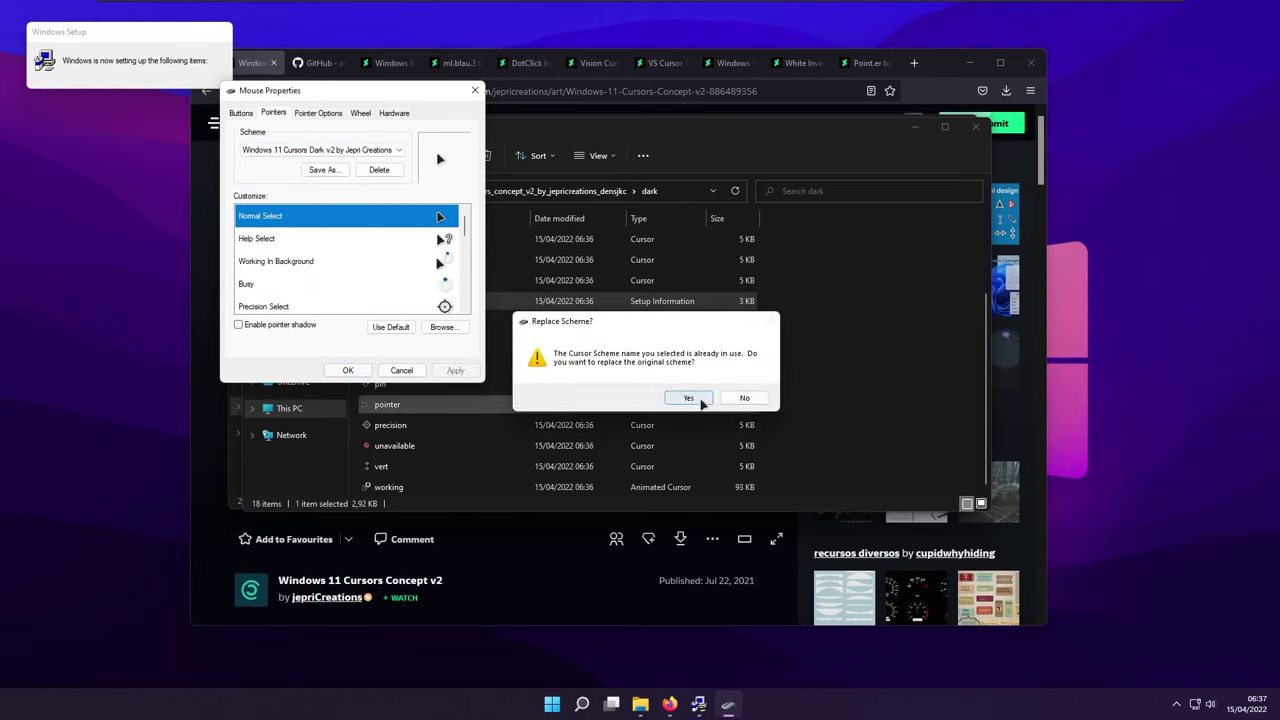
click(700, 397)
click(349, 370)
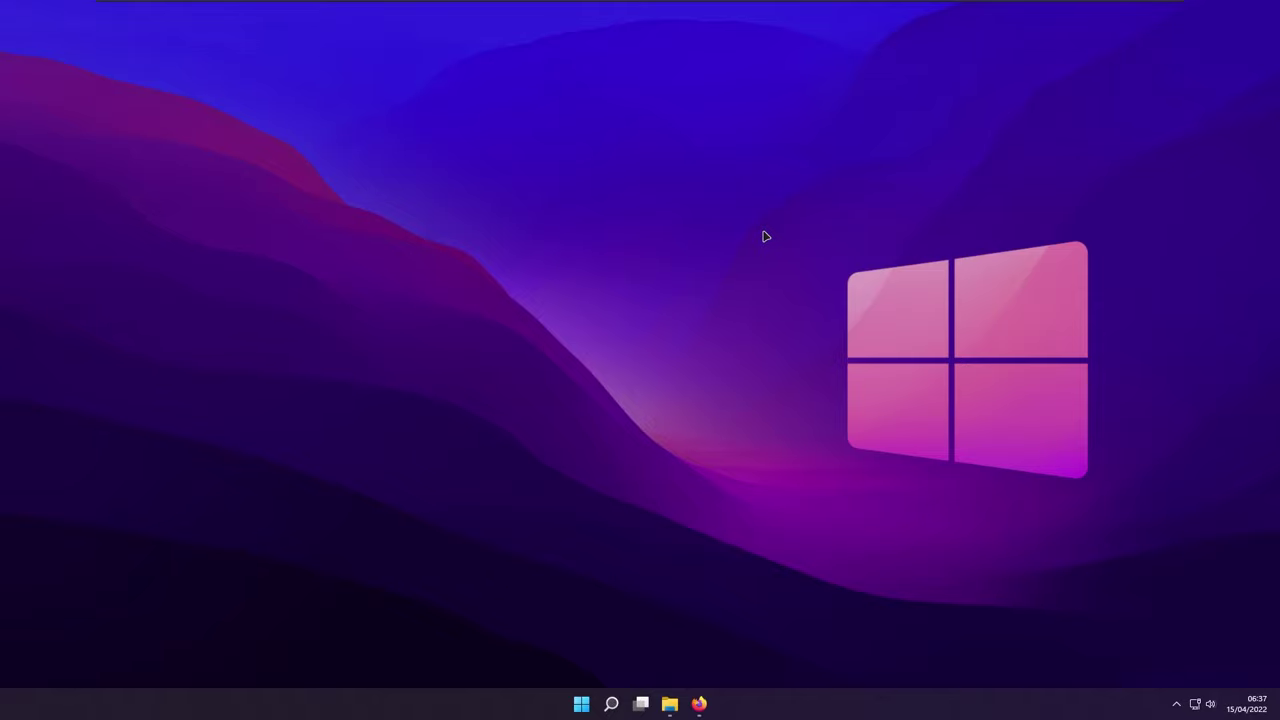
- Download macOS-cursors-for-Windows-0.5.zip, the Megapack 0.5 release source code, from GitHub
click(699, 704)
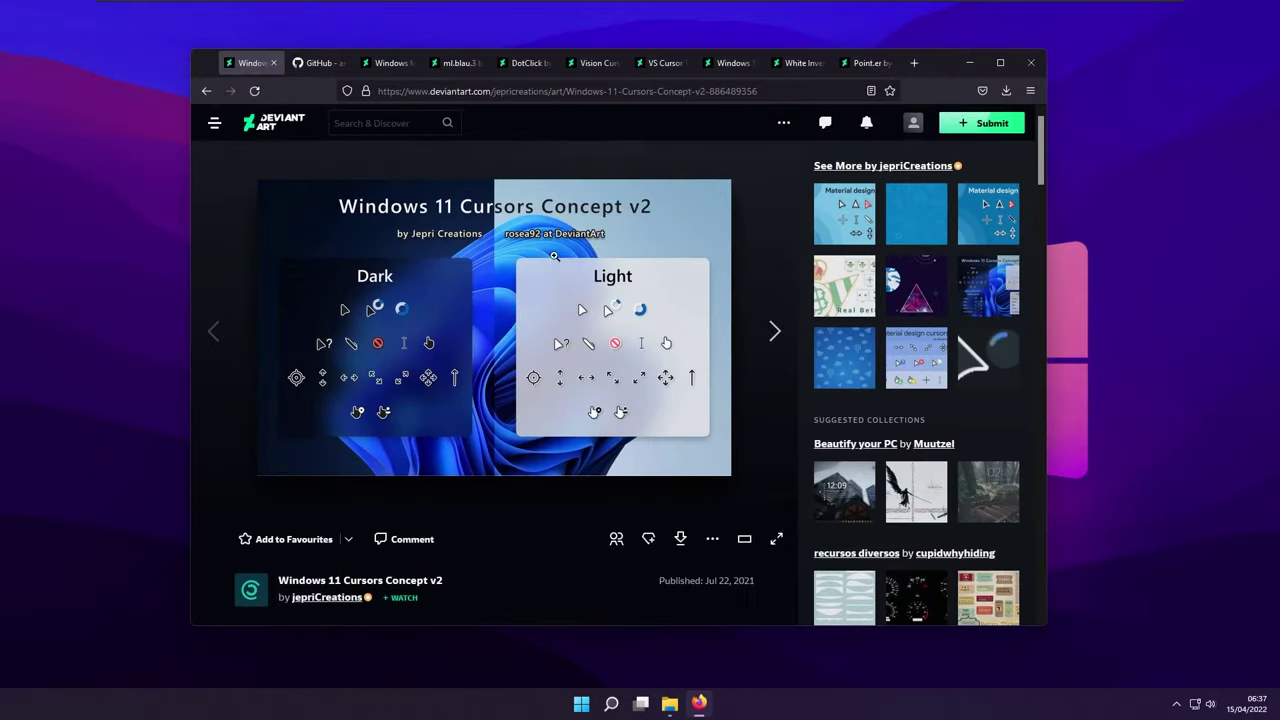
click(333, 72)
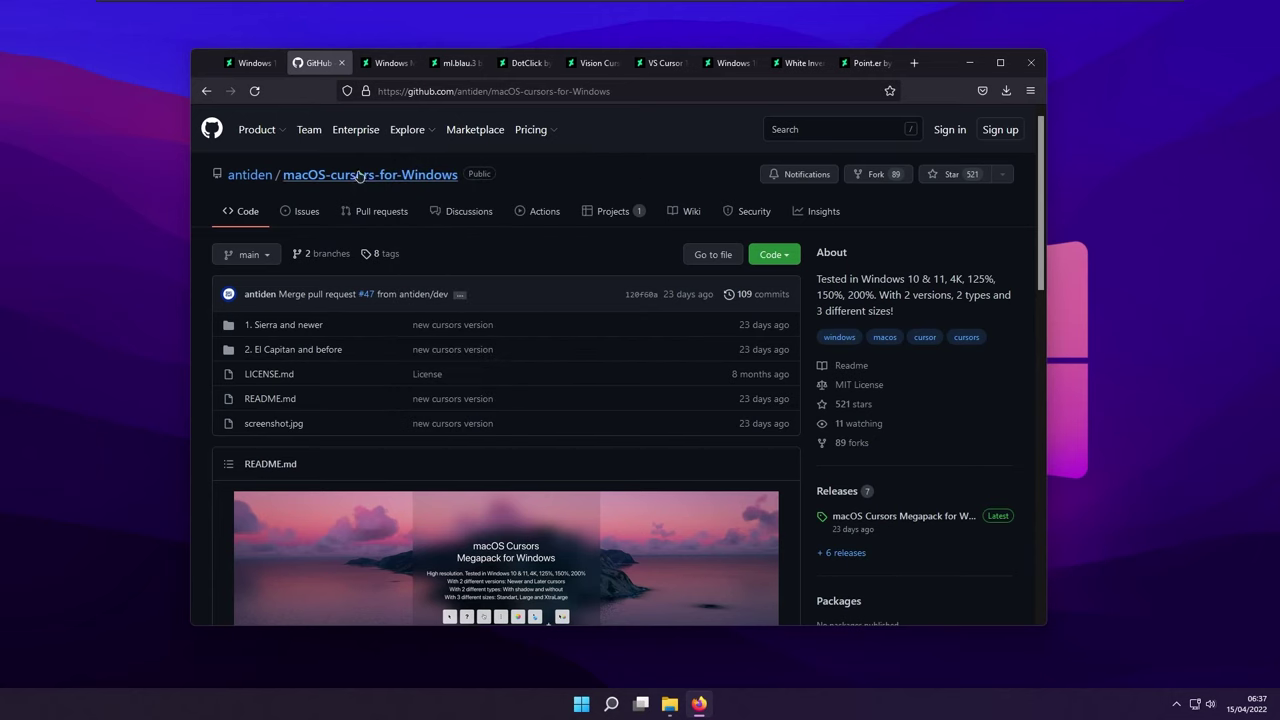
scroll(470, 259, down, 2)
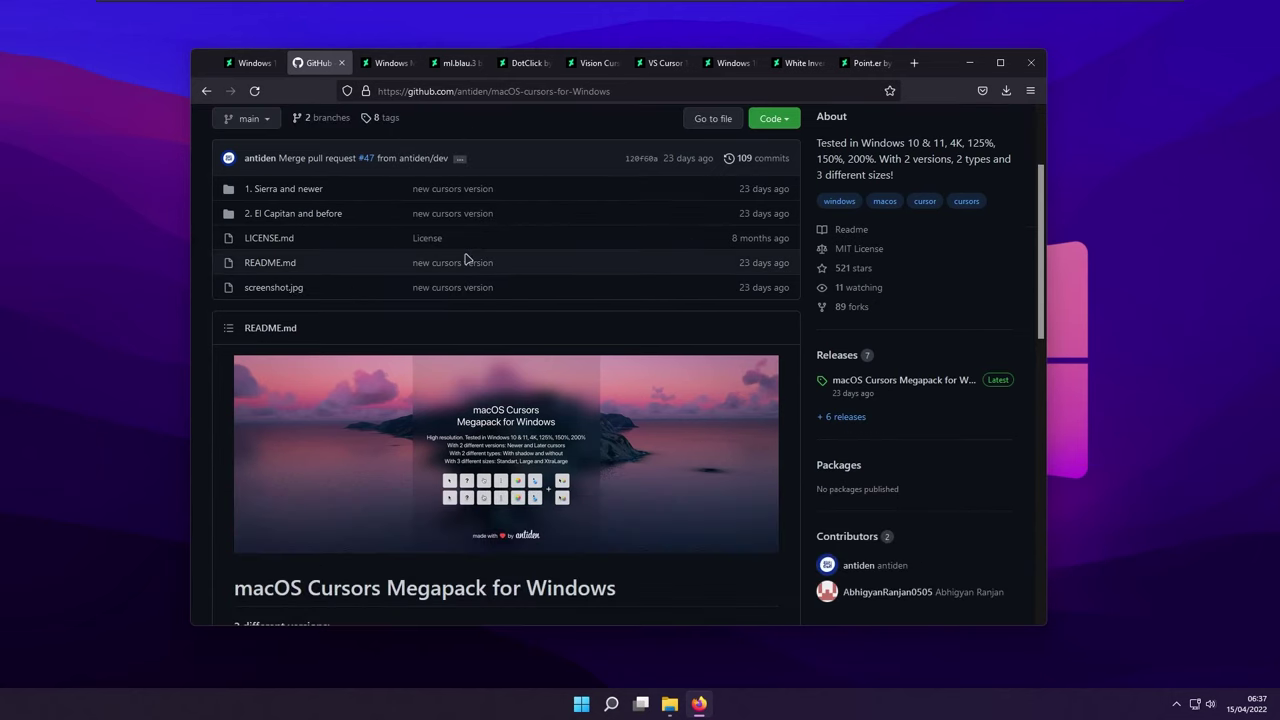
scroll(465, 259, down, 3)
scroll(465, 259, up, 3)
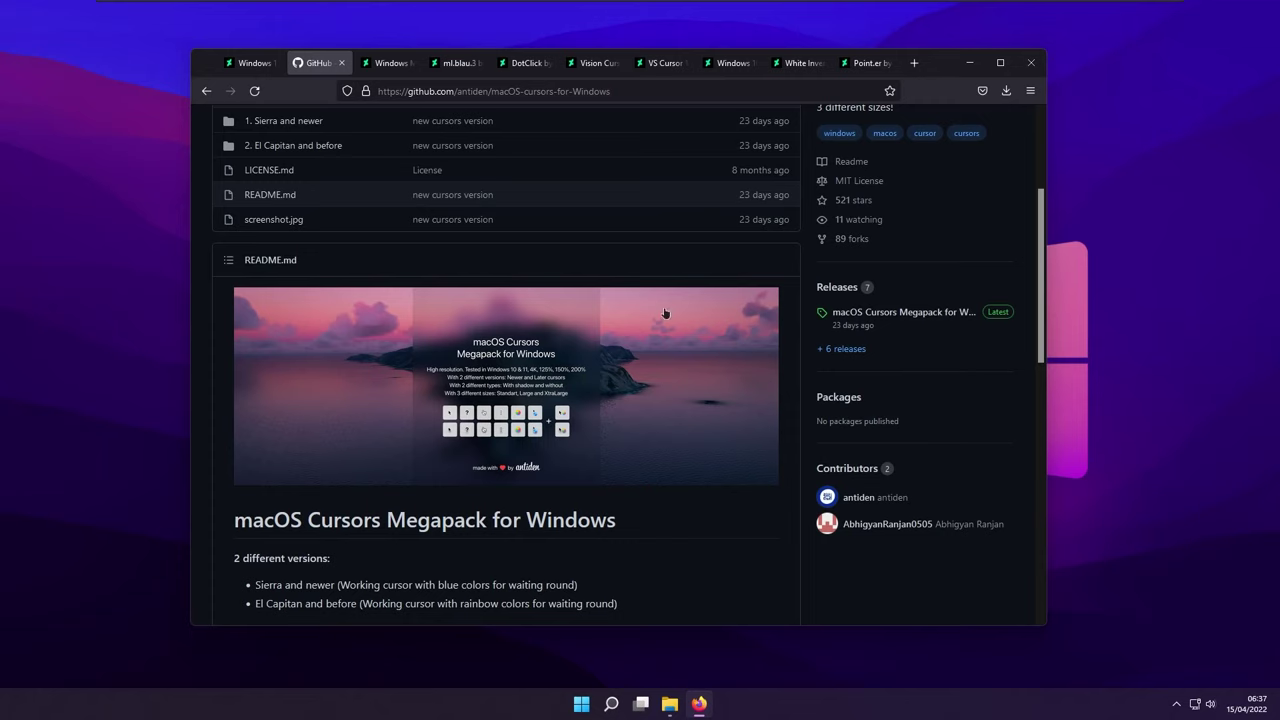
click(861, 316)
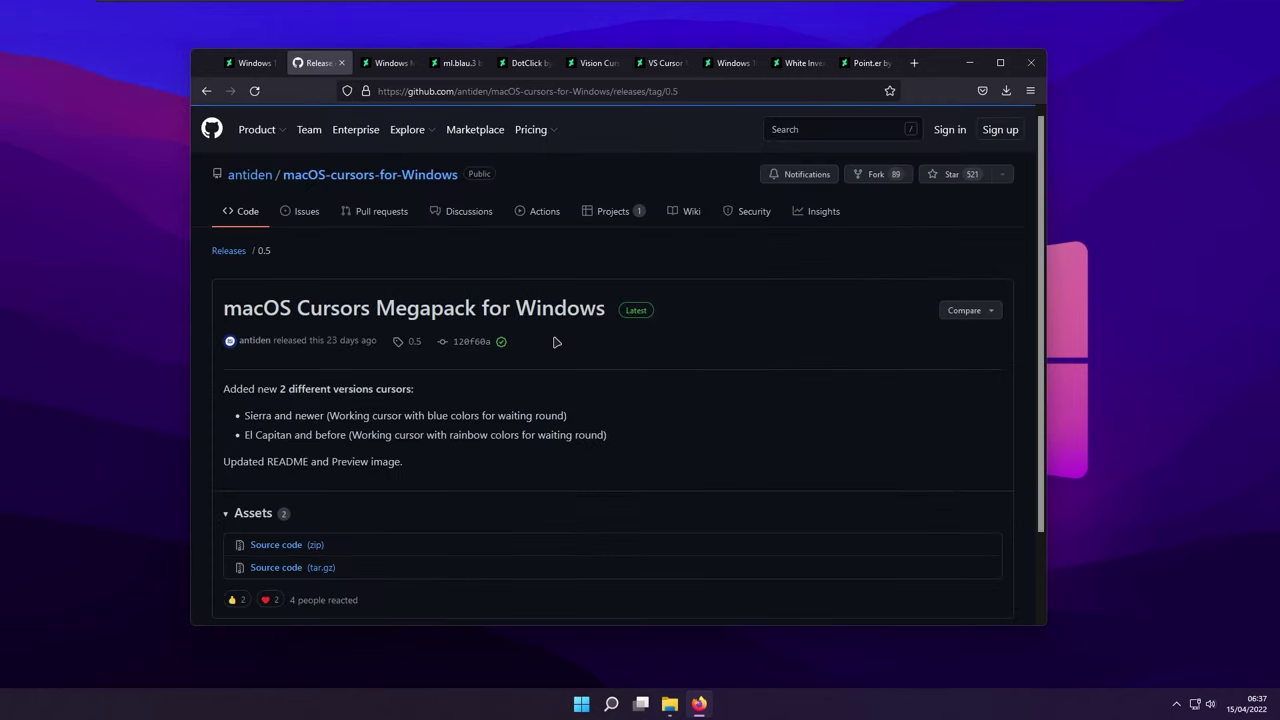
scroll(557, 342, down, 2)
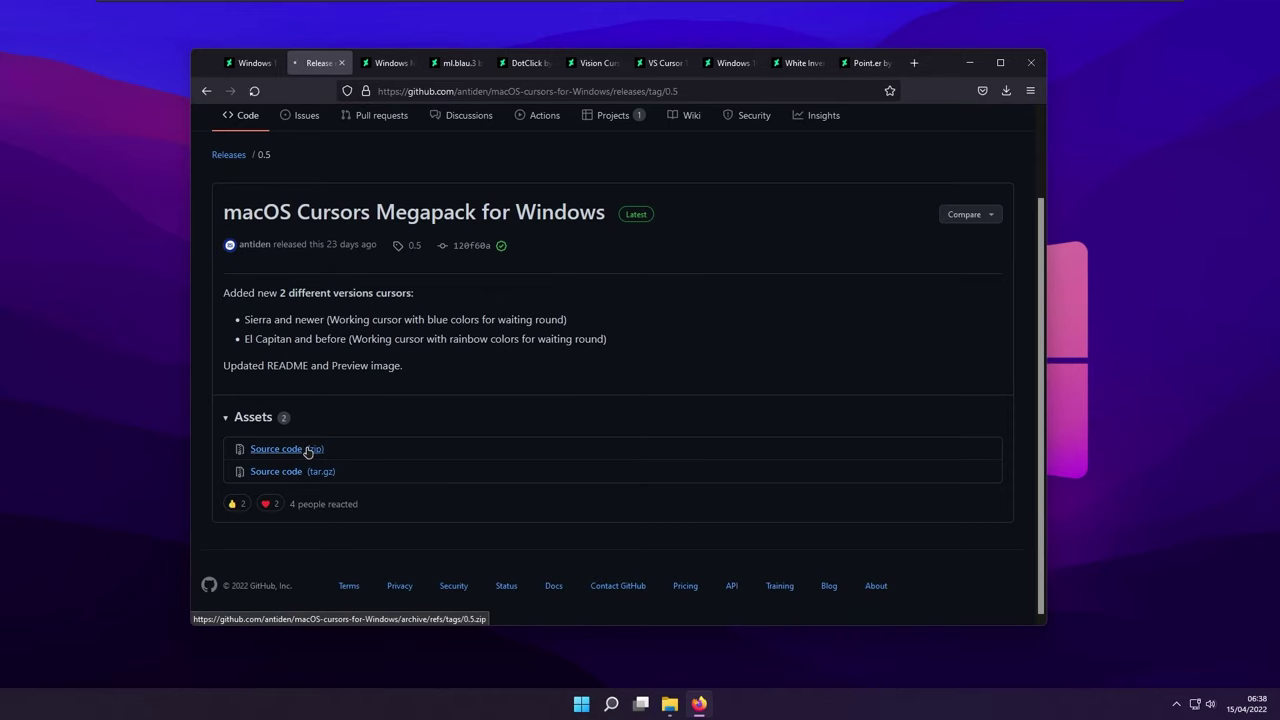
click(308, 450)
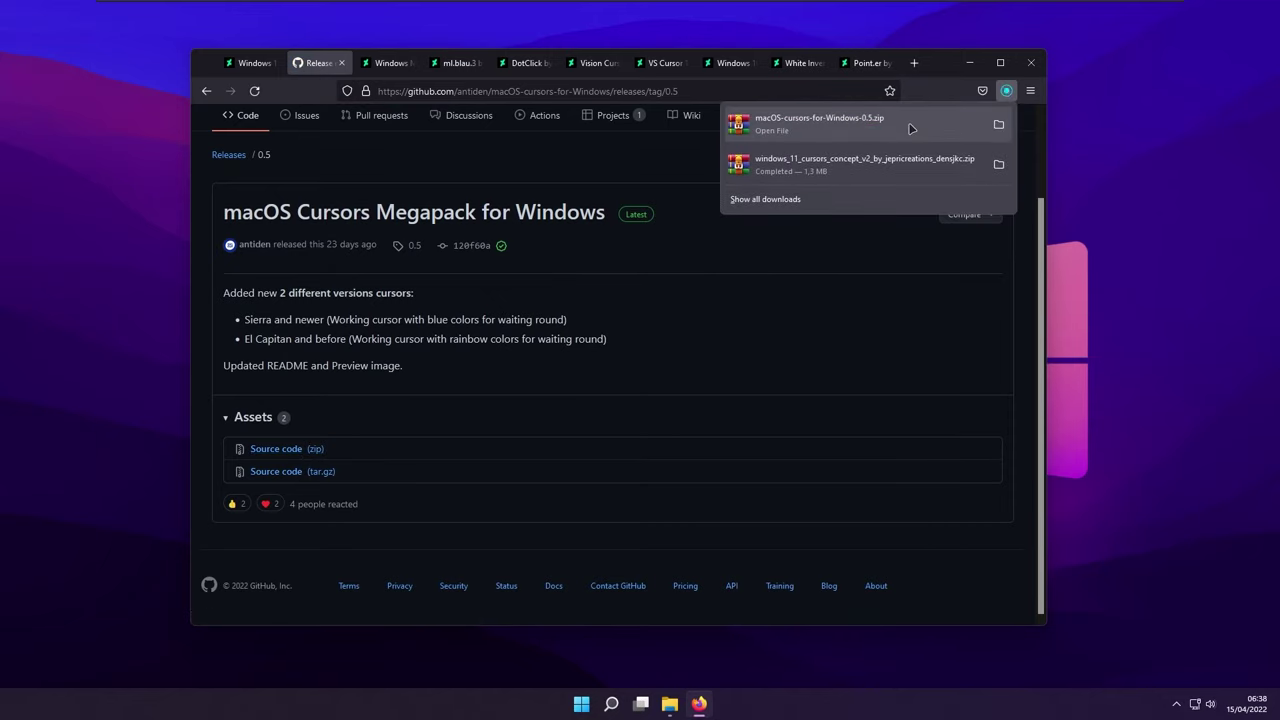
- Extract the macOS cursors zip into the Downloads folder with WinRAR
click(911, 128)
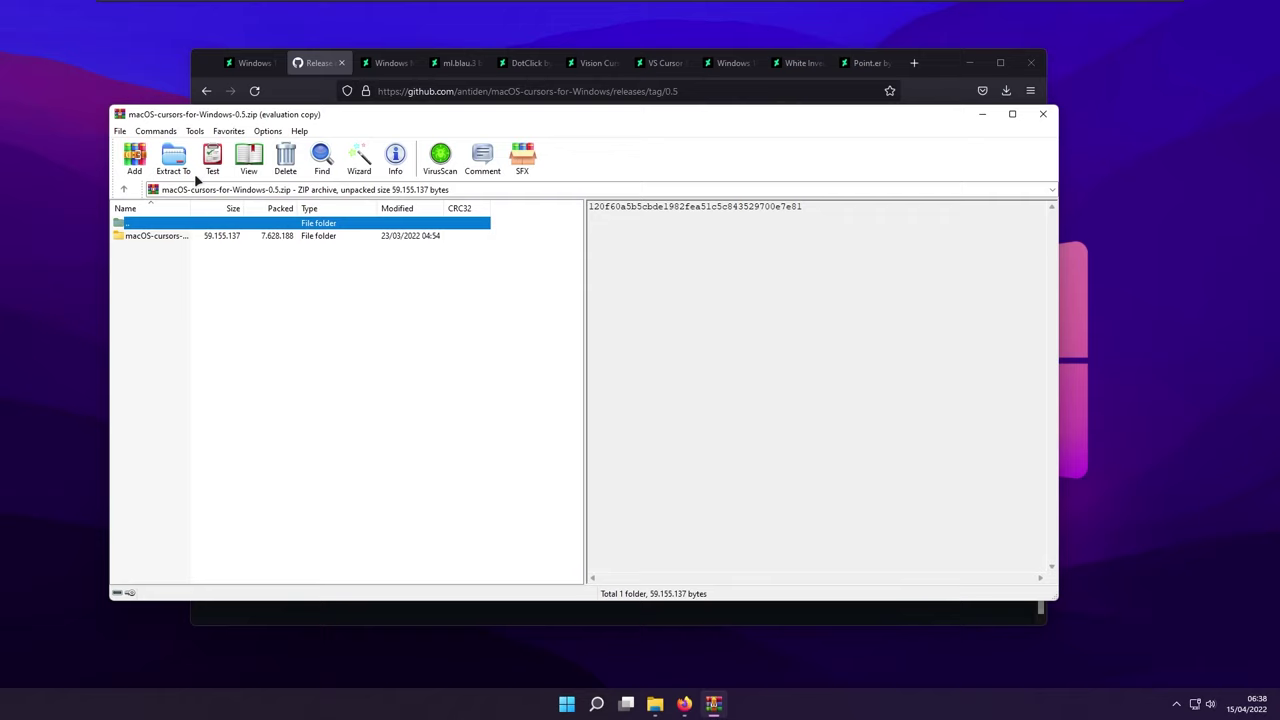
click(173, 158)
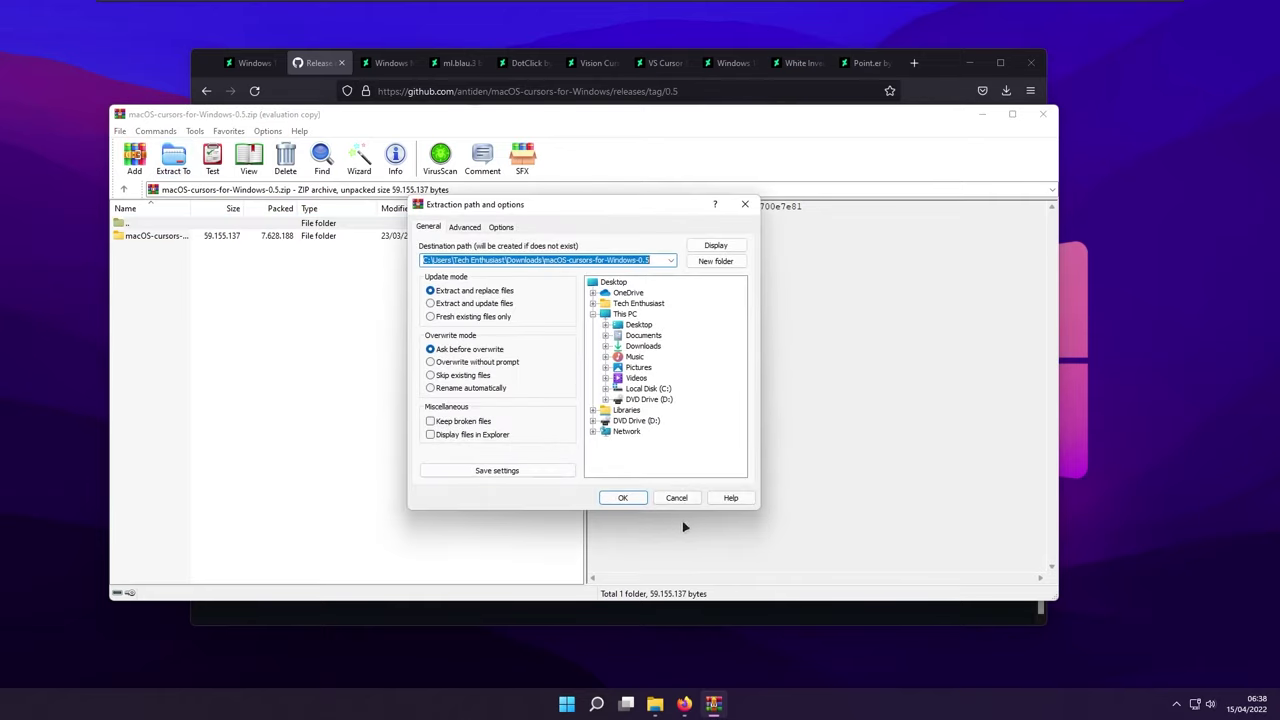
click(624, 498)
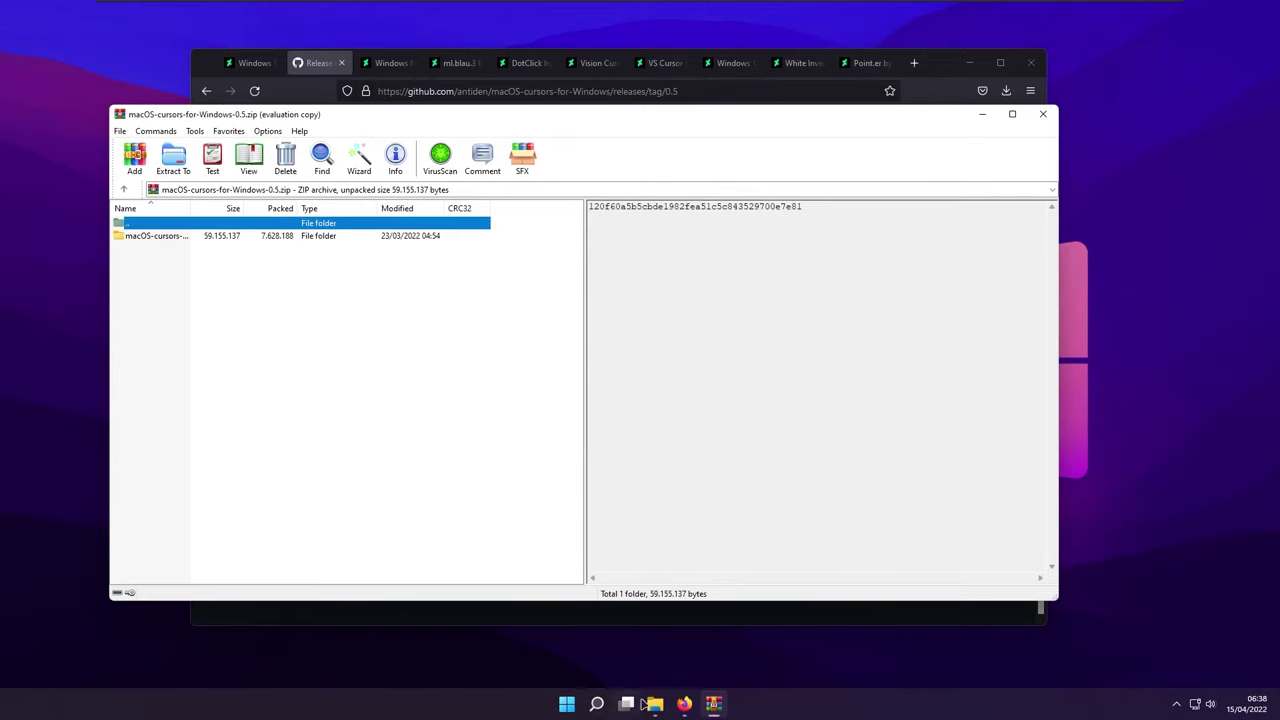
- Open macOS-cursors-for-Windows-0.5 > 1. Sierra and newer > 2. With Shadow > 1. Normal
mouse_move(655, 708)
click(697, 636)
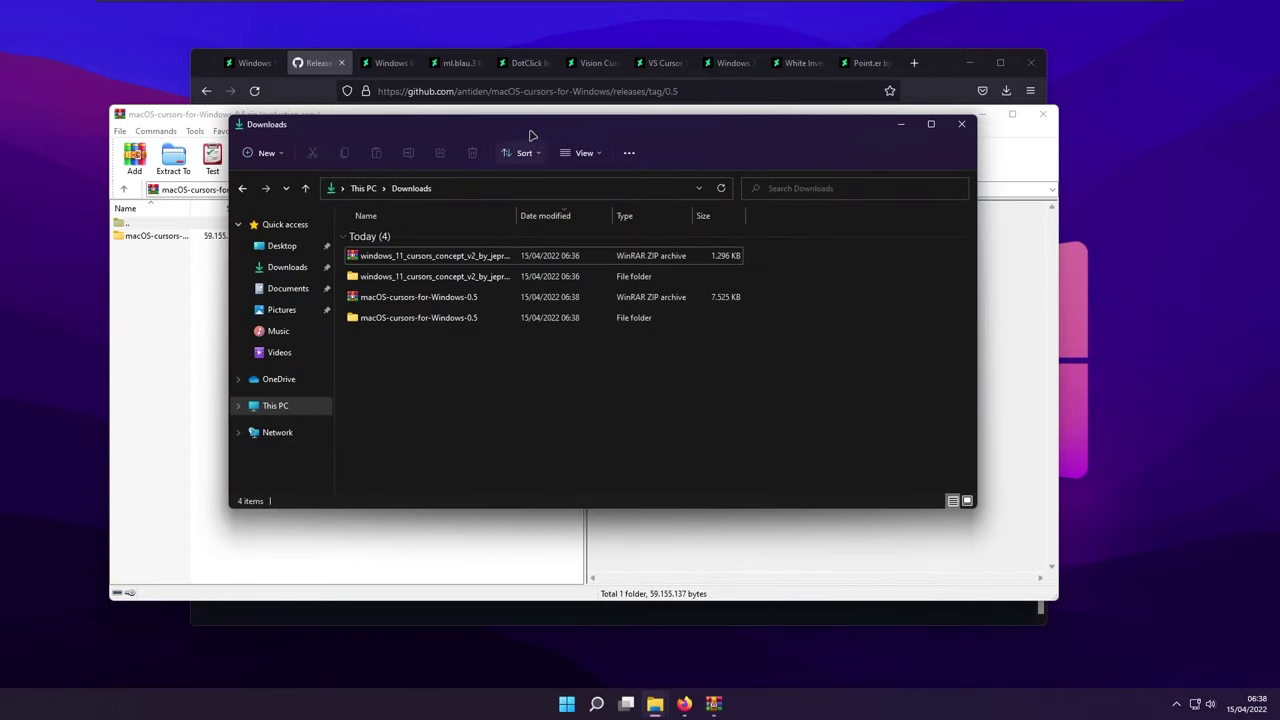
drag(529, 130, 570, 115)
double_click(478, 307)
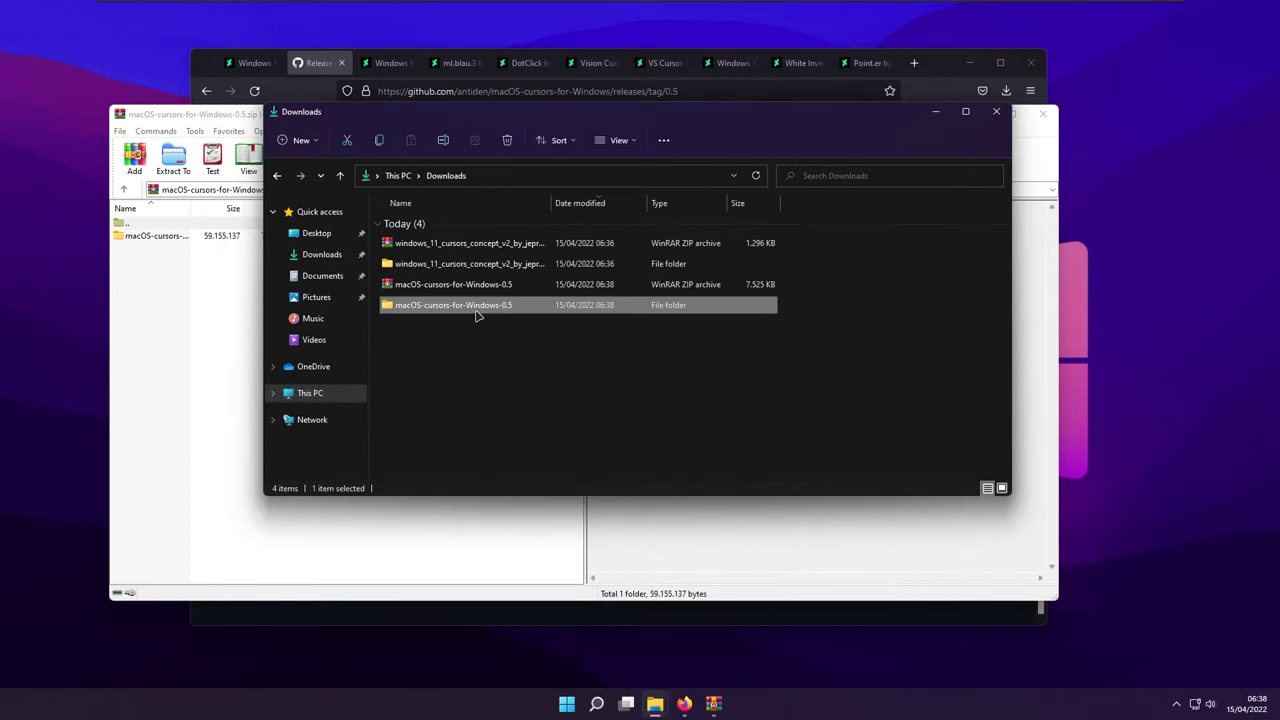
double_click(534, 226)
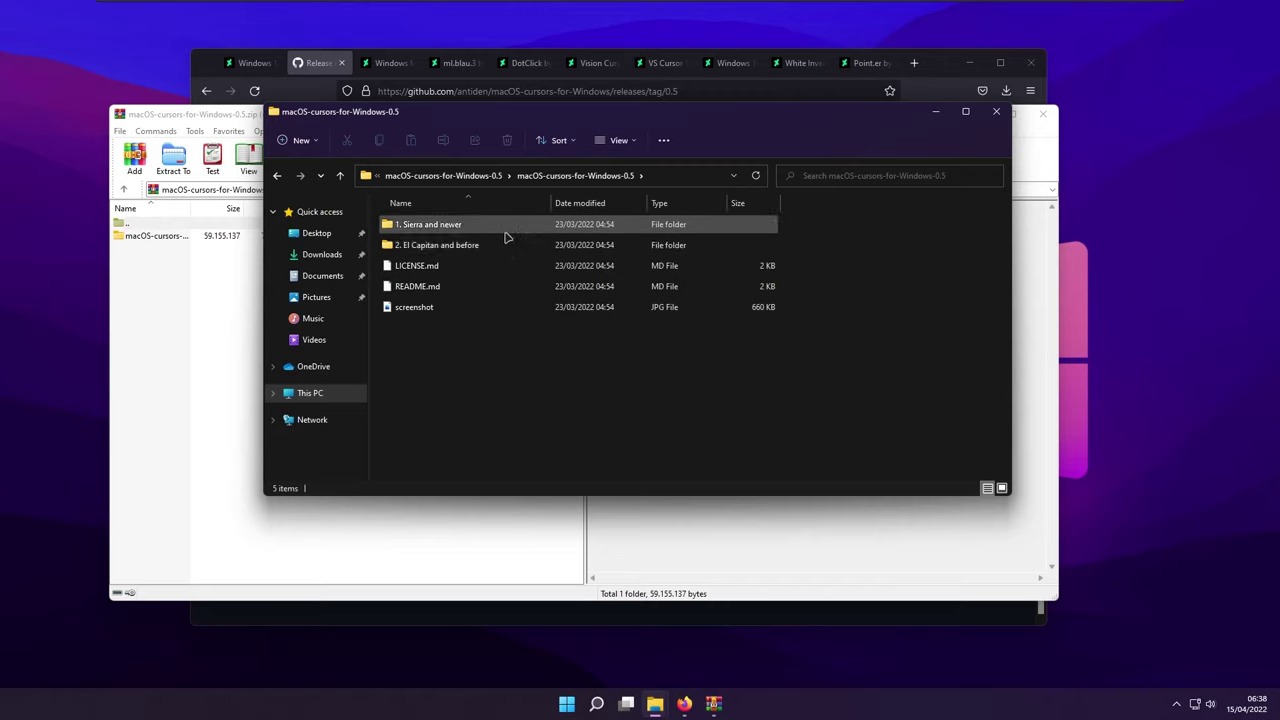
double_click(505, 232)
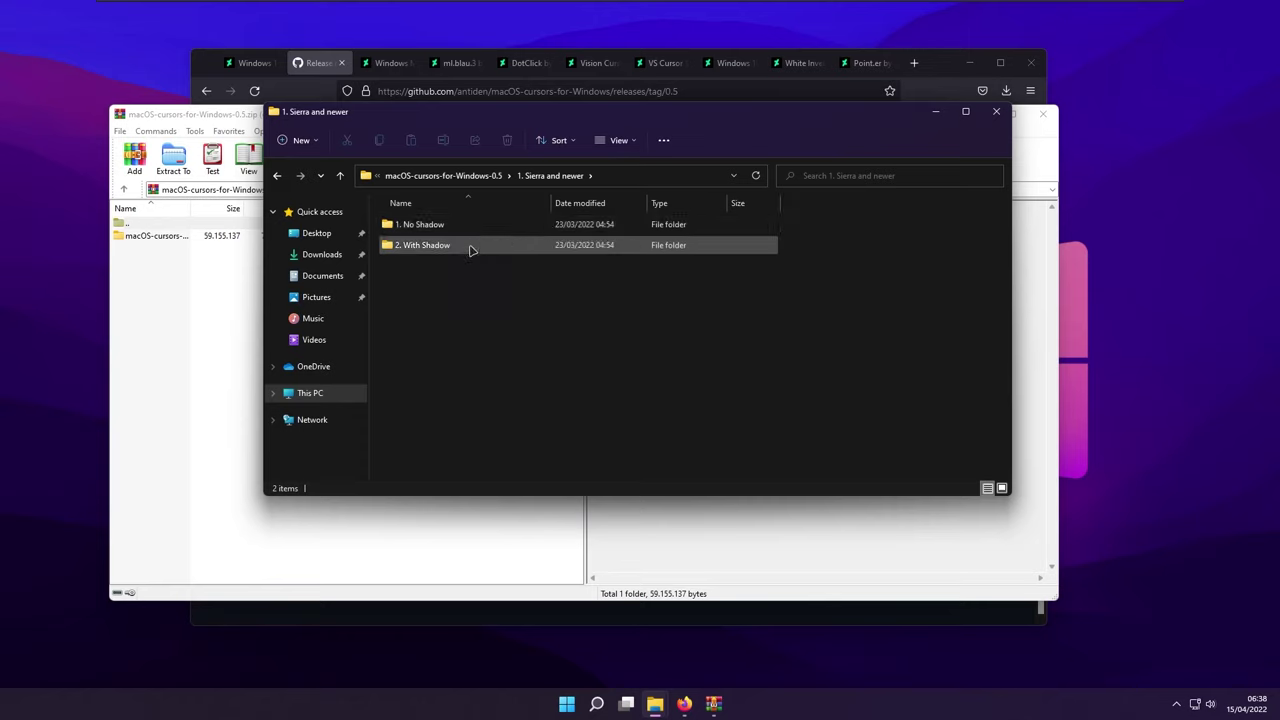
double_click(470, 248)
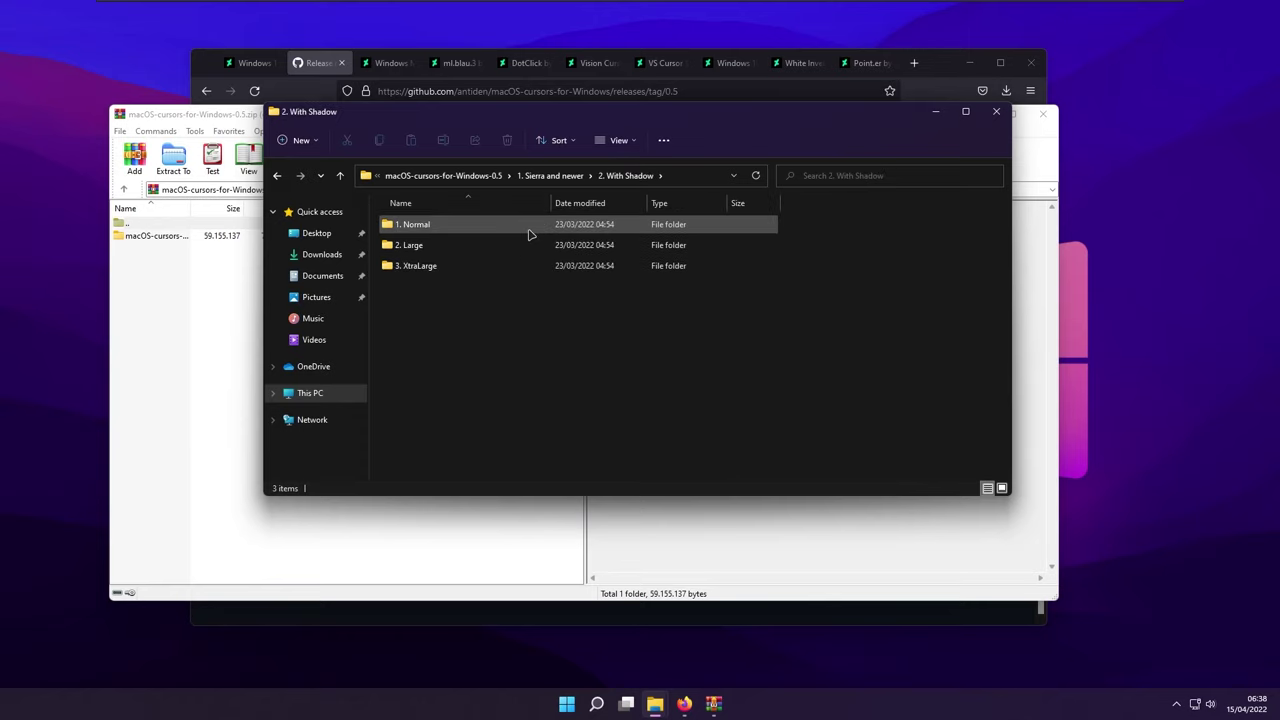
double_click(452, 226)
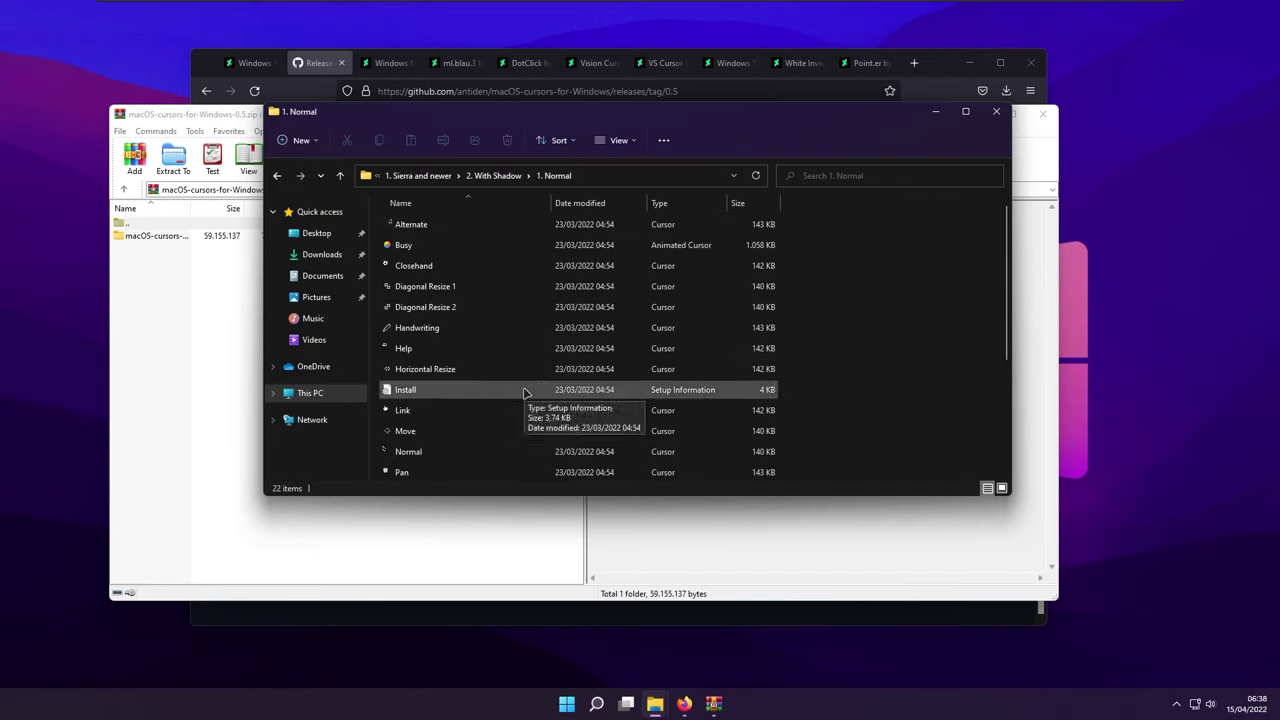
- Install the macOS With Shadow cursors from Install.inf, approving the admin prompt
right_click(450, 396)
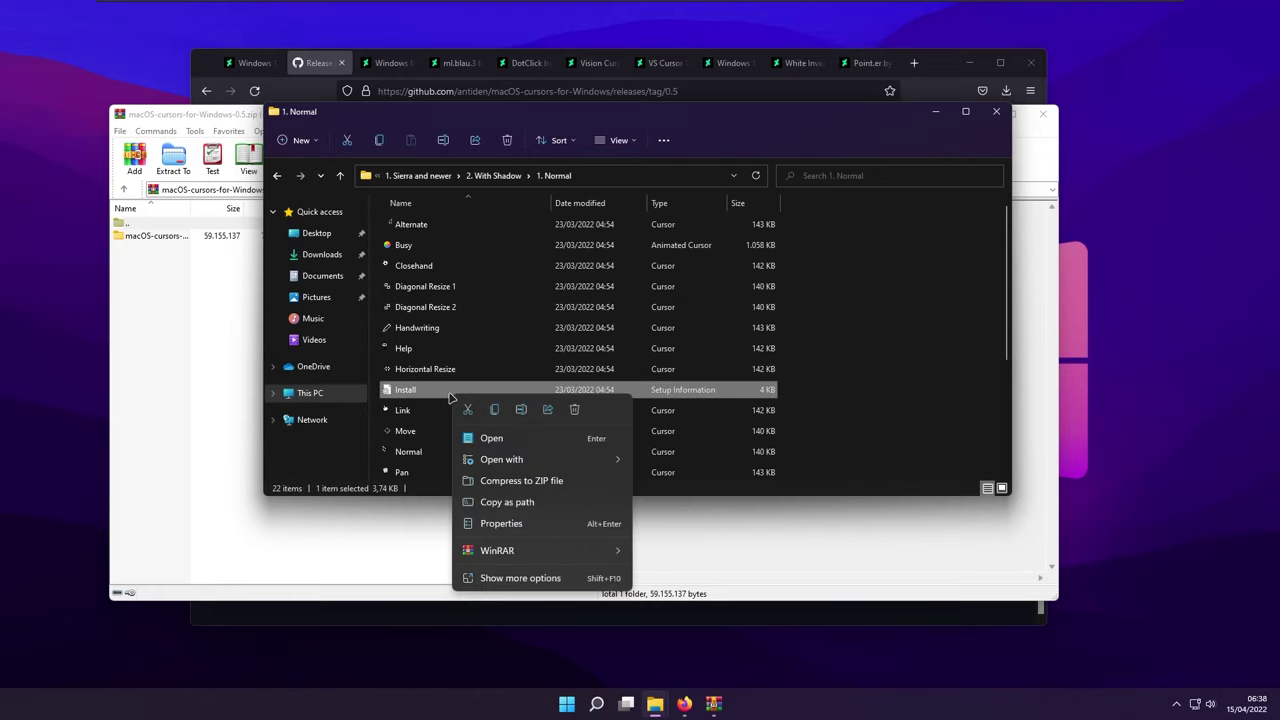
click(507, 580)
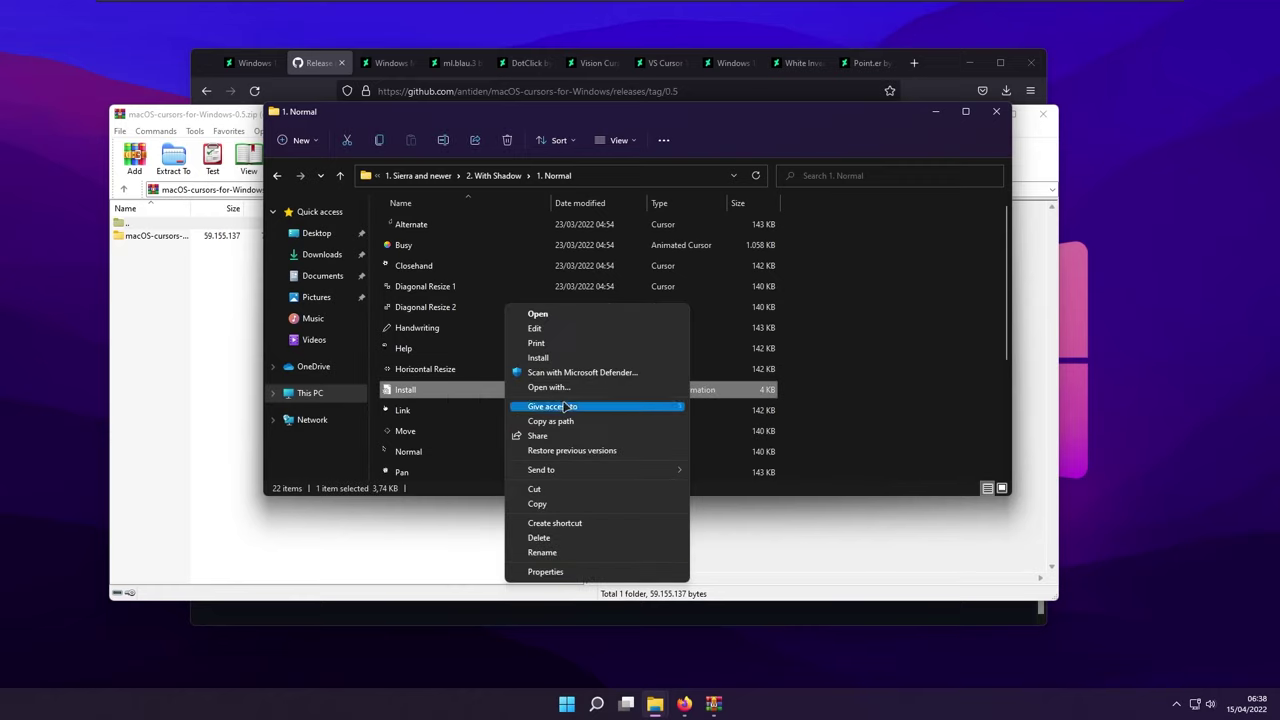
click(576, 358)
click(606, 459)
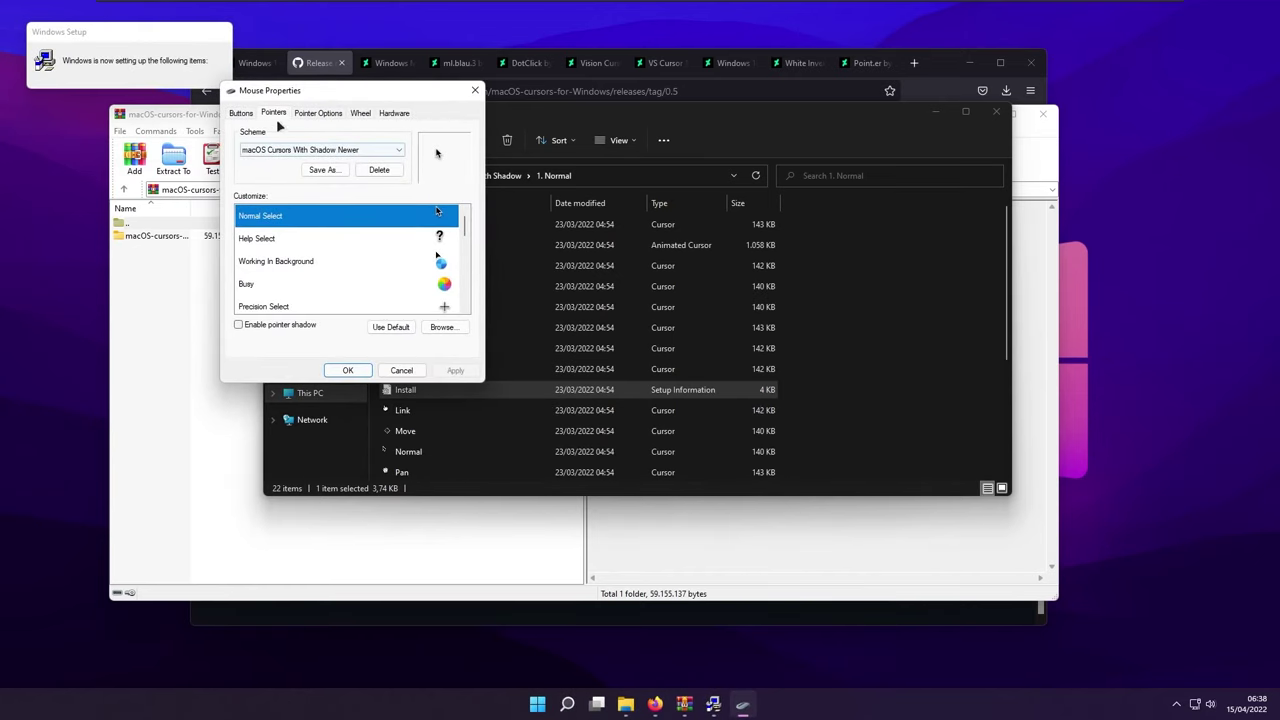
- Apply the macOS Cursors With Shadow Newer pointer scheme and confirm replacing it
click(316, 150)
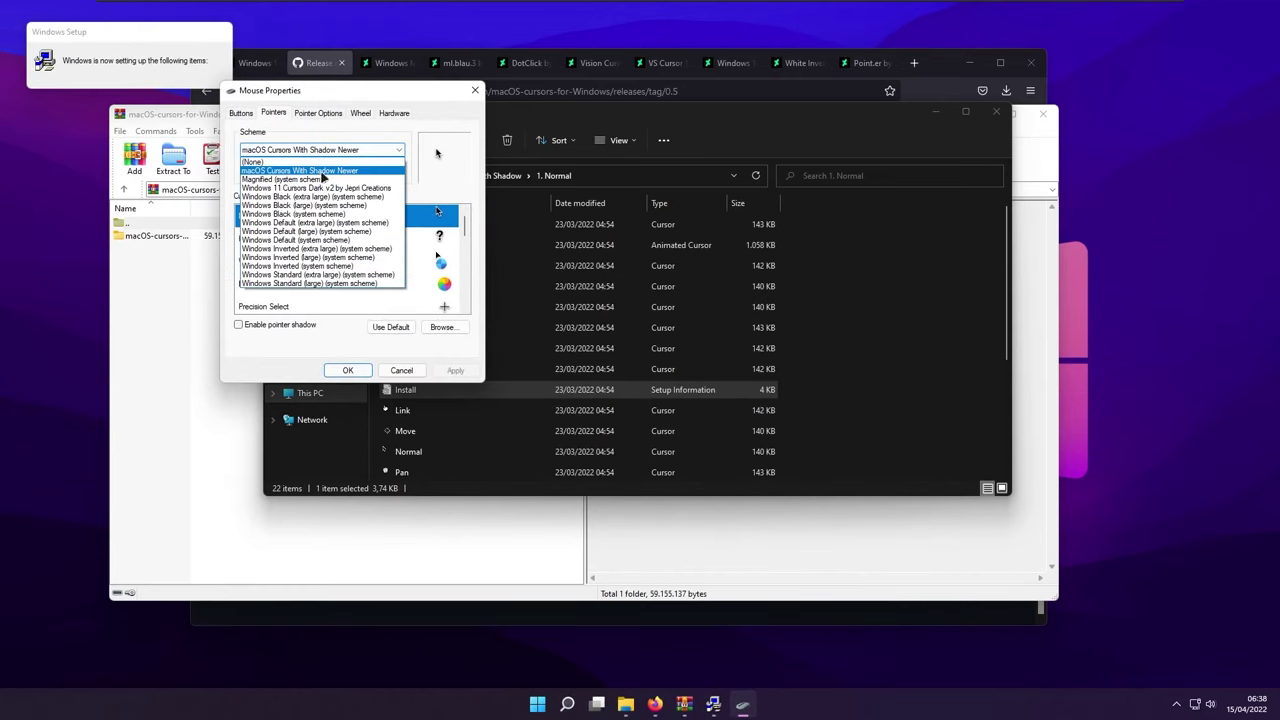
click(322, 172)
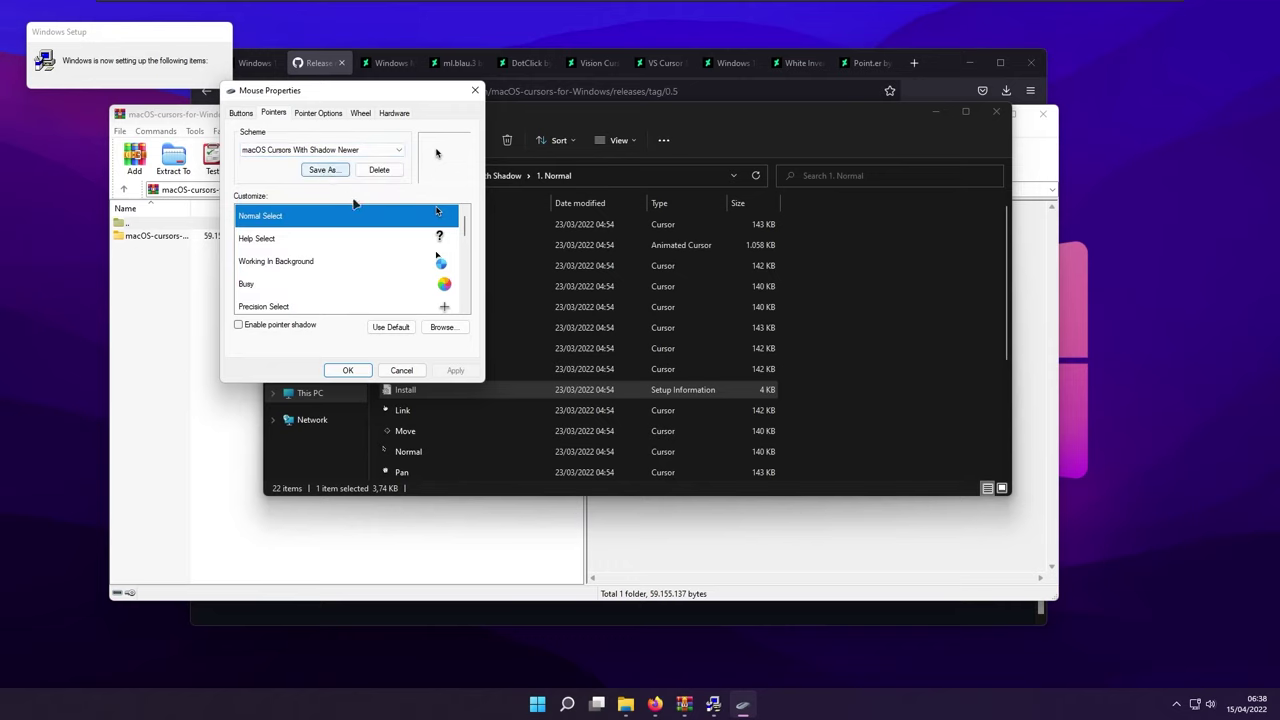
click(348, 370)
click(706, 400)
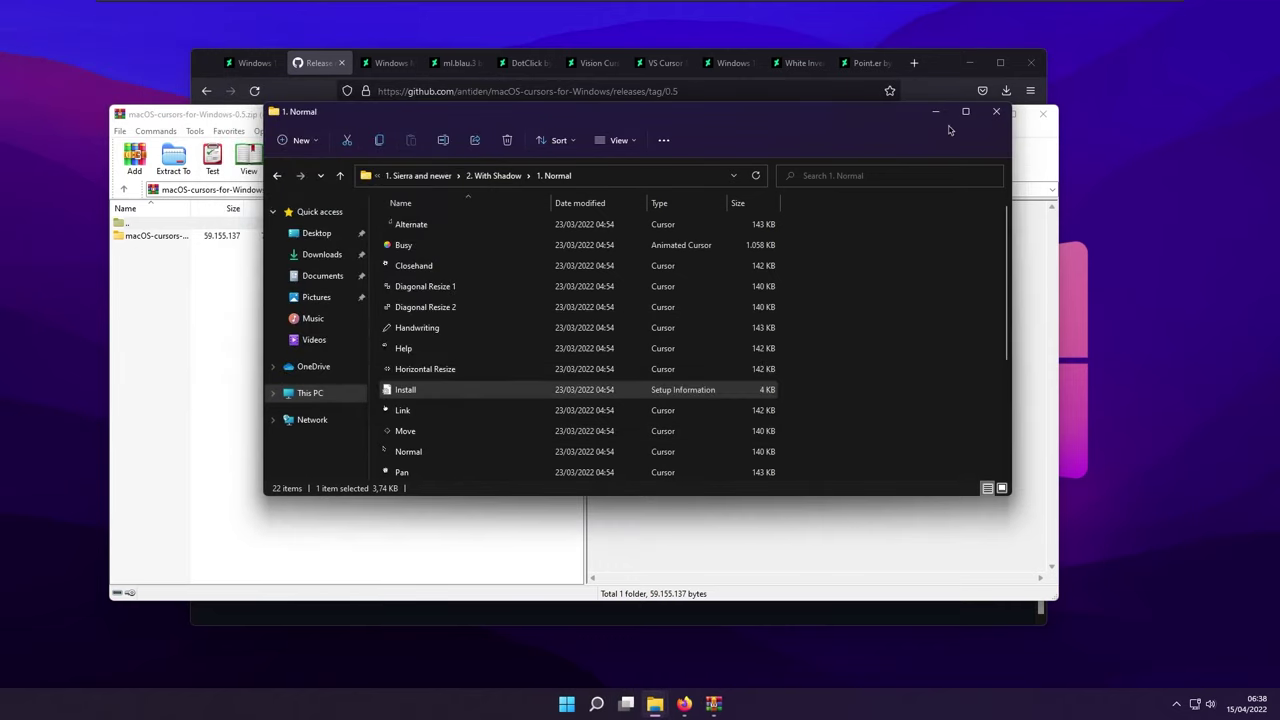
- Close the cursor folder and minimize WinRAR and Firefox to clear the desktop
click(993, 112)
click(984, 115)
click(969, 62)
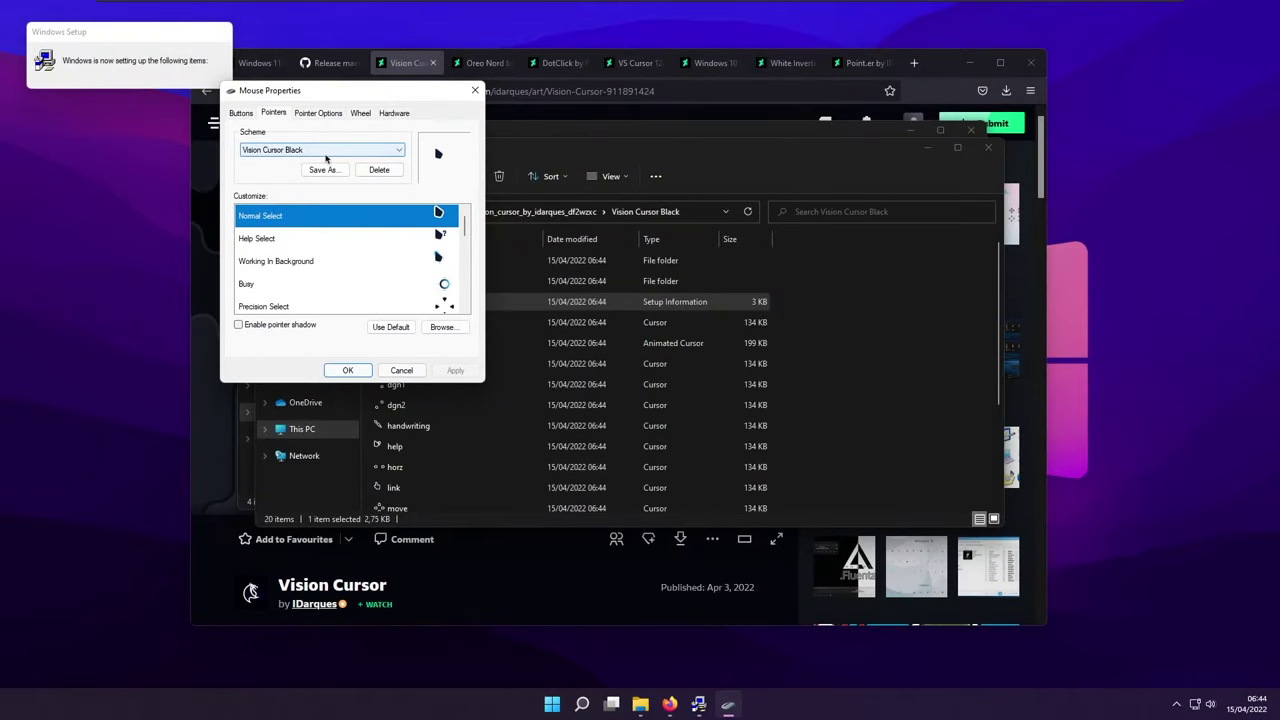
- Apply the Vision Cursor Black pointer scheme and confirm replacing it
click(326, 150)
click(326, 150)
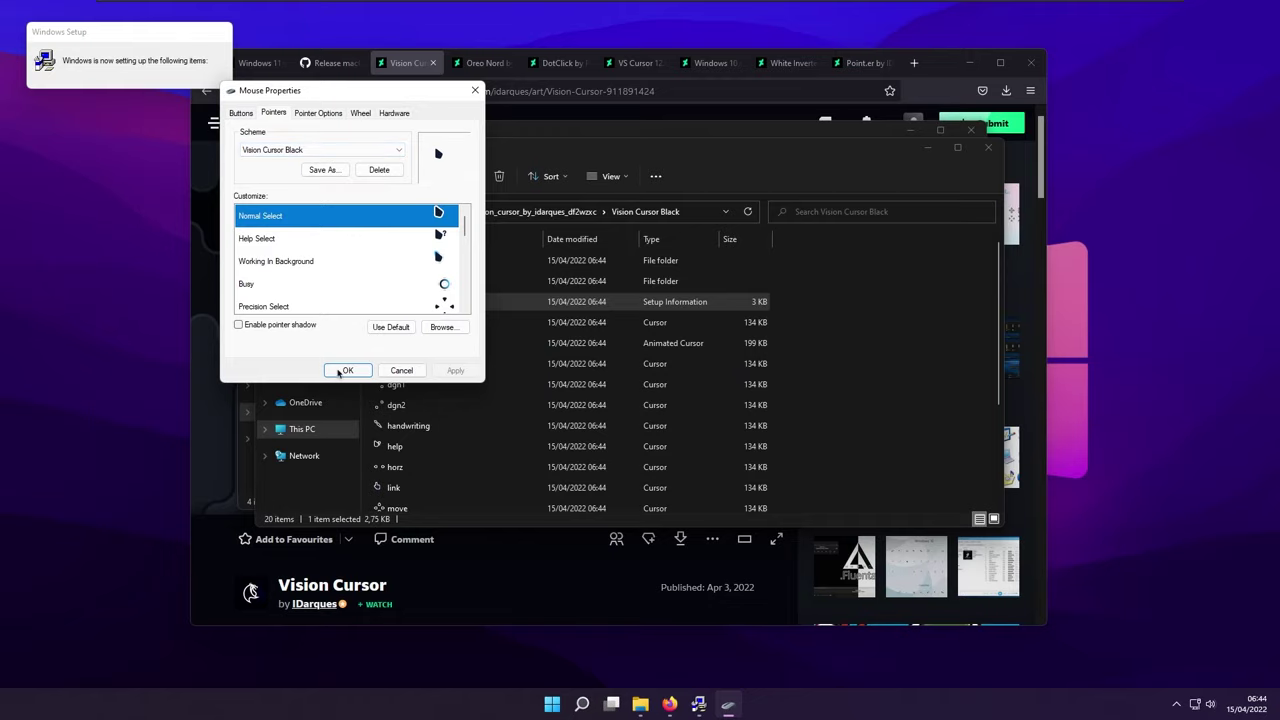
click(345, 370)
click(688, 401)
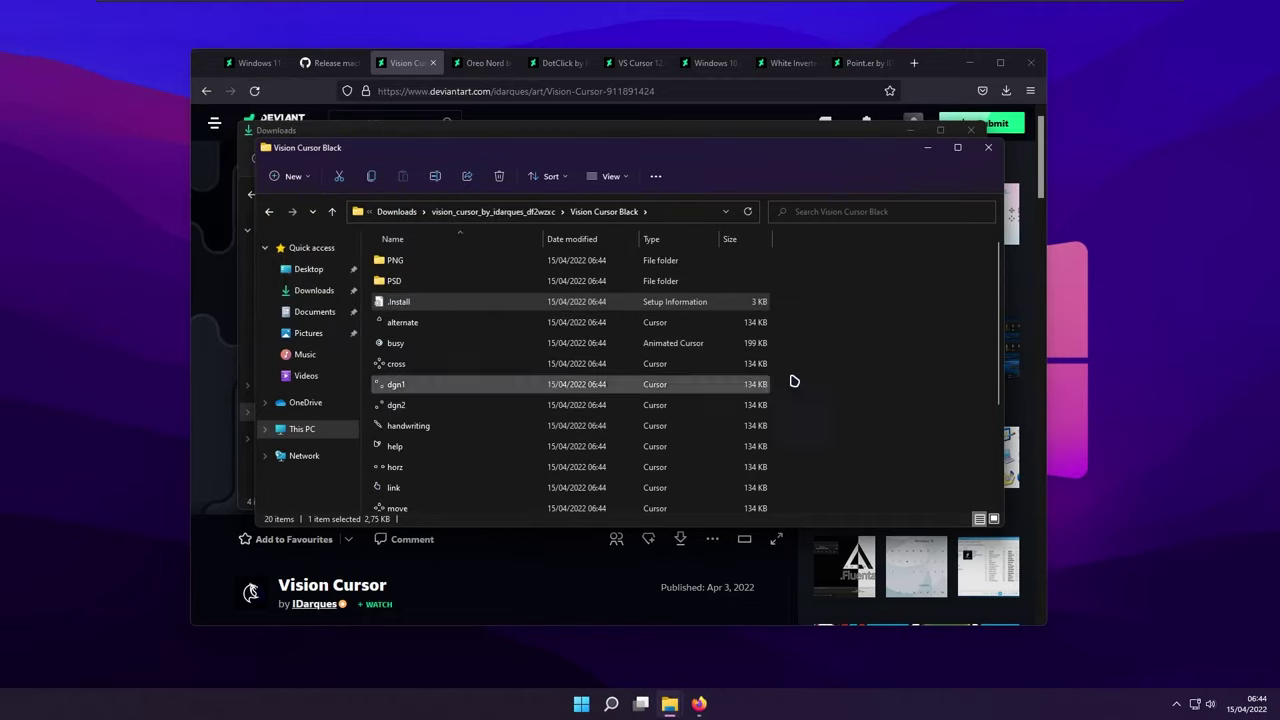
- Minimize the Vision Cursor Black folder, Downloads window and browser
click(930, 152)
click(928, 137)
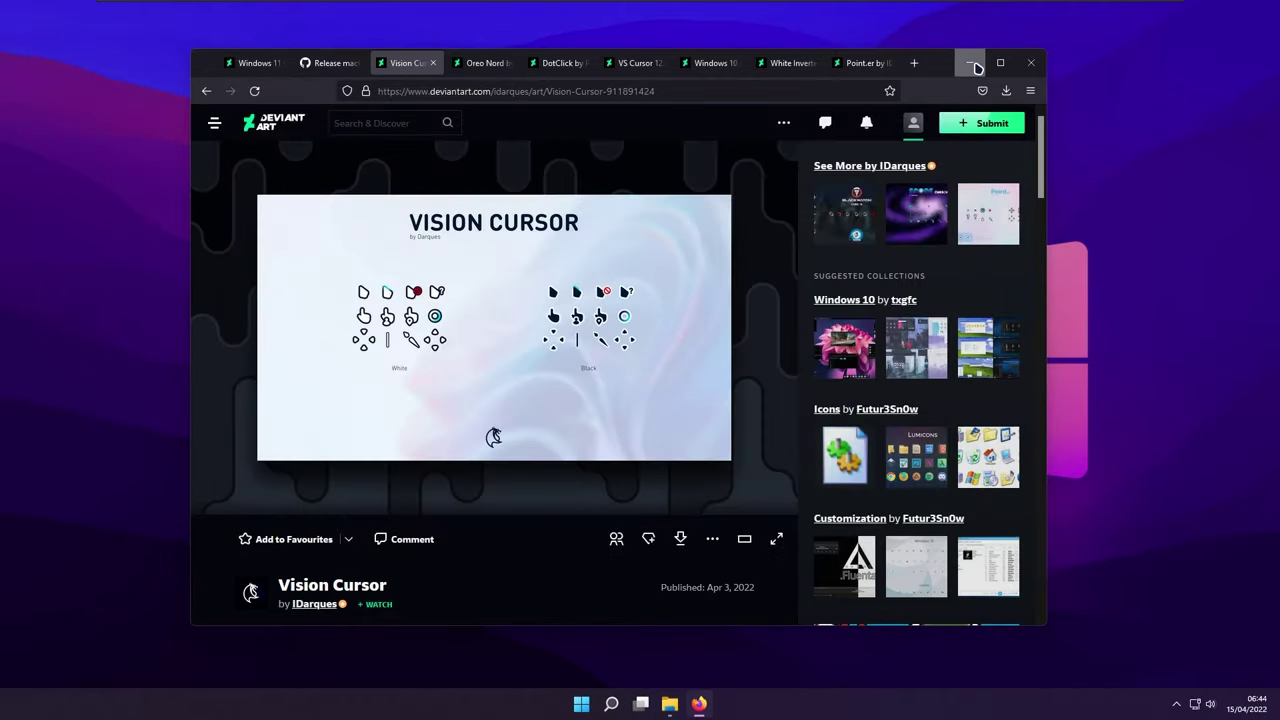
click(969, 62)
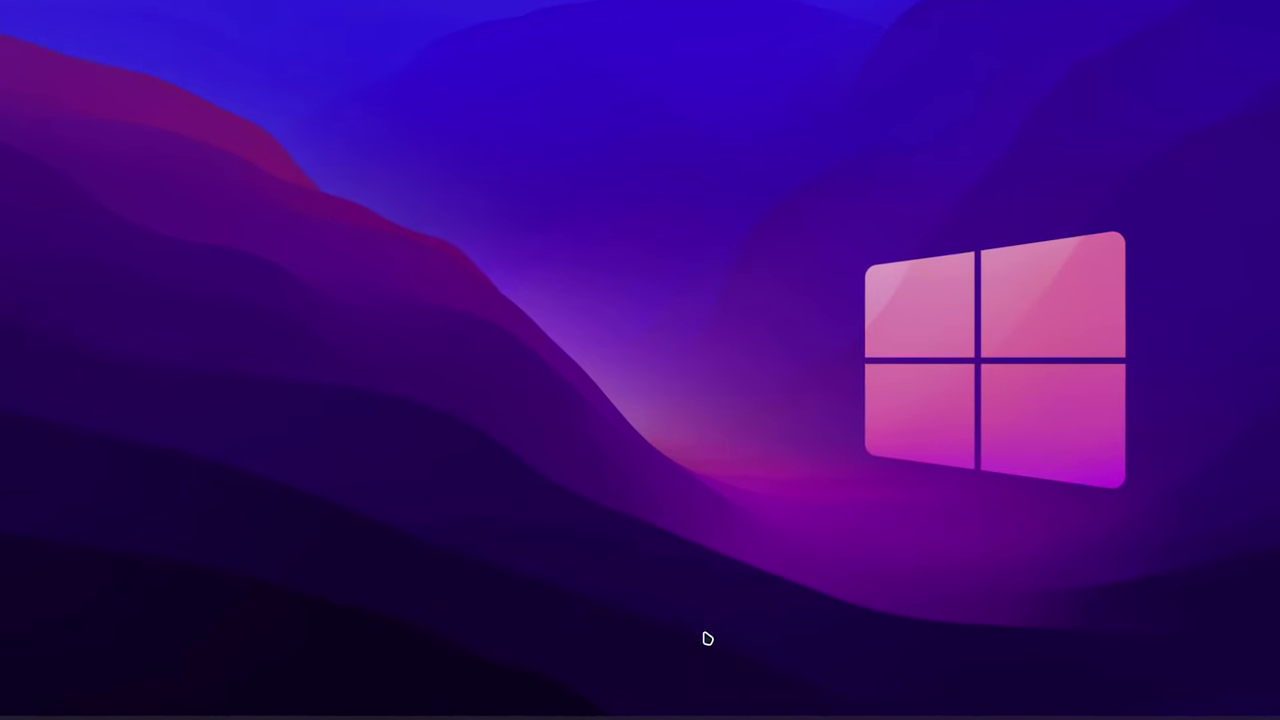
- Restore the Downloads window, resize it larger, clear the selection, and minimize it again
mouse_move(670, 711)
click(610, 675)
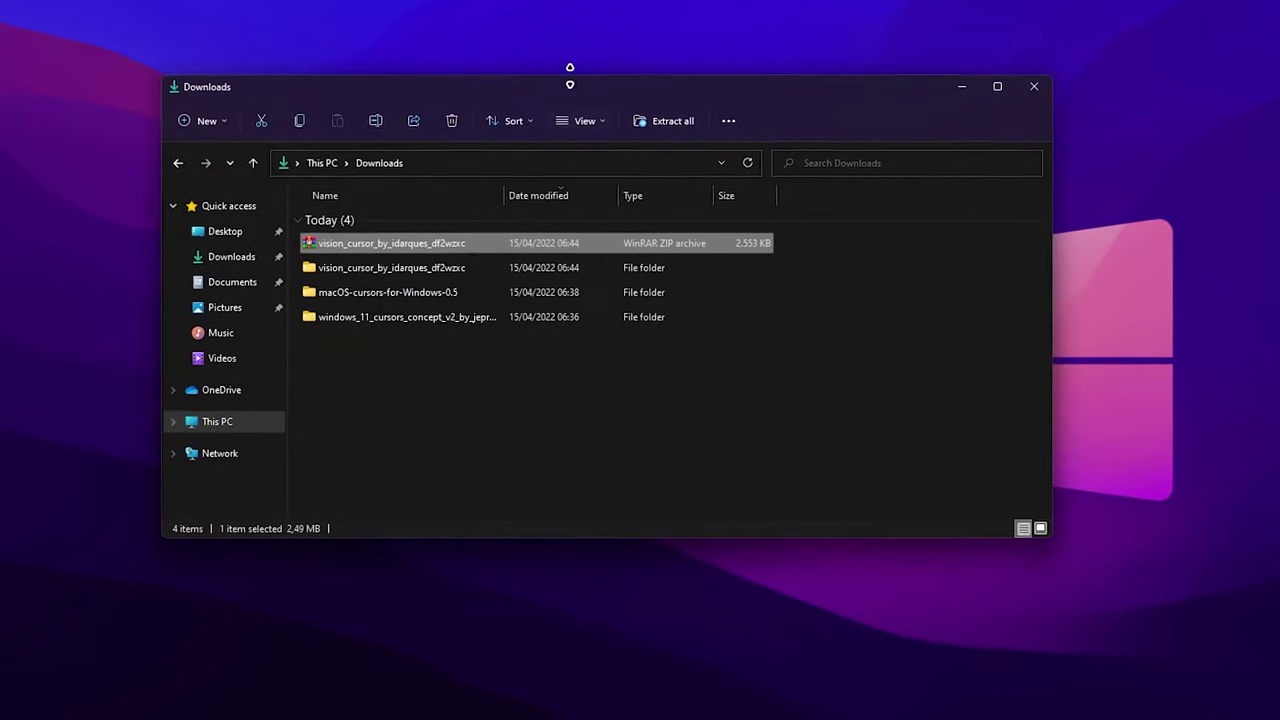
drag(573, 65, 573, 93)
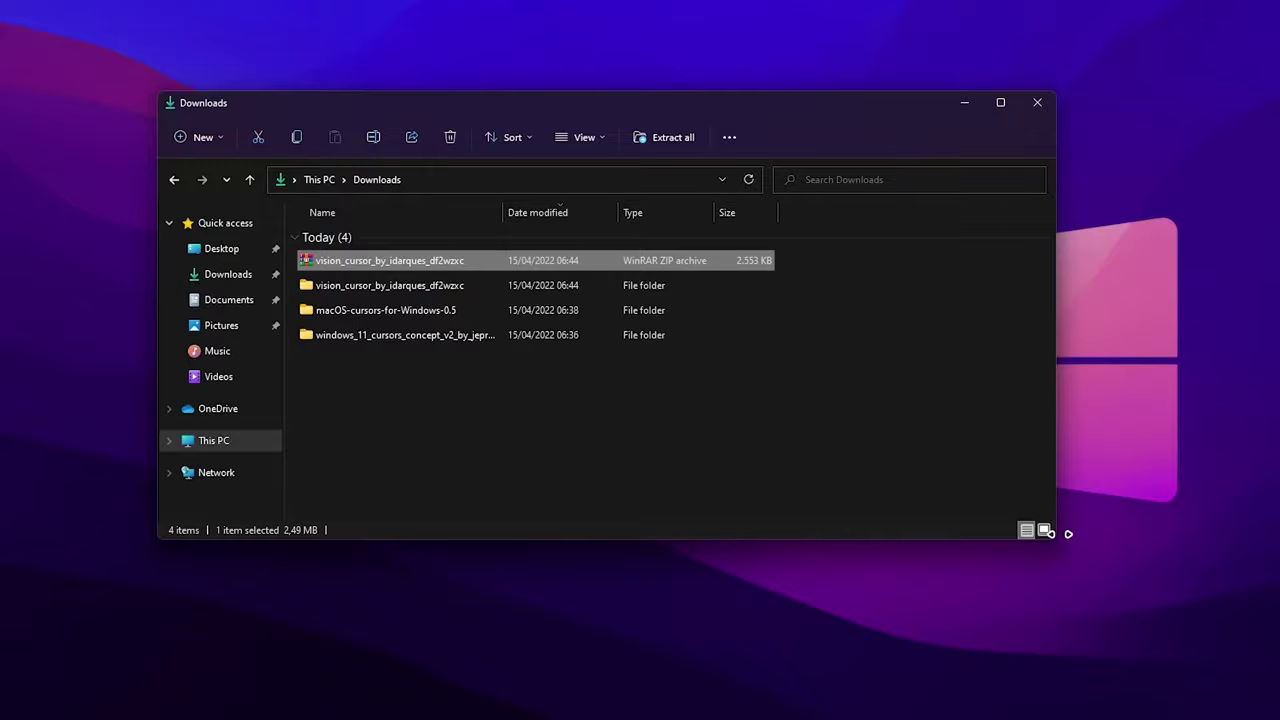
drag(1061, 548, 1078, 565)
click(804, 333)
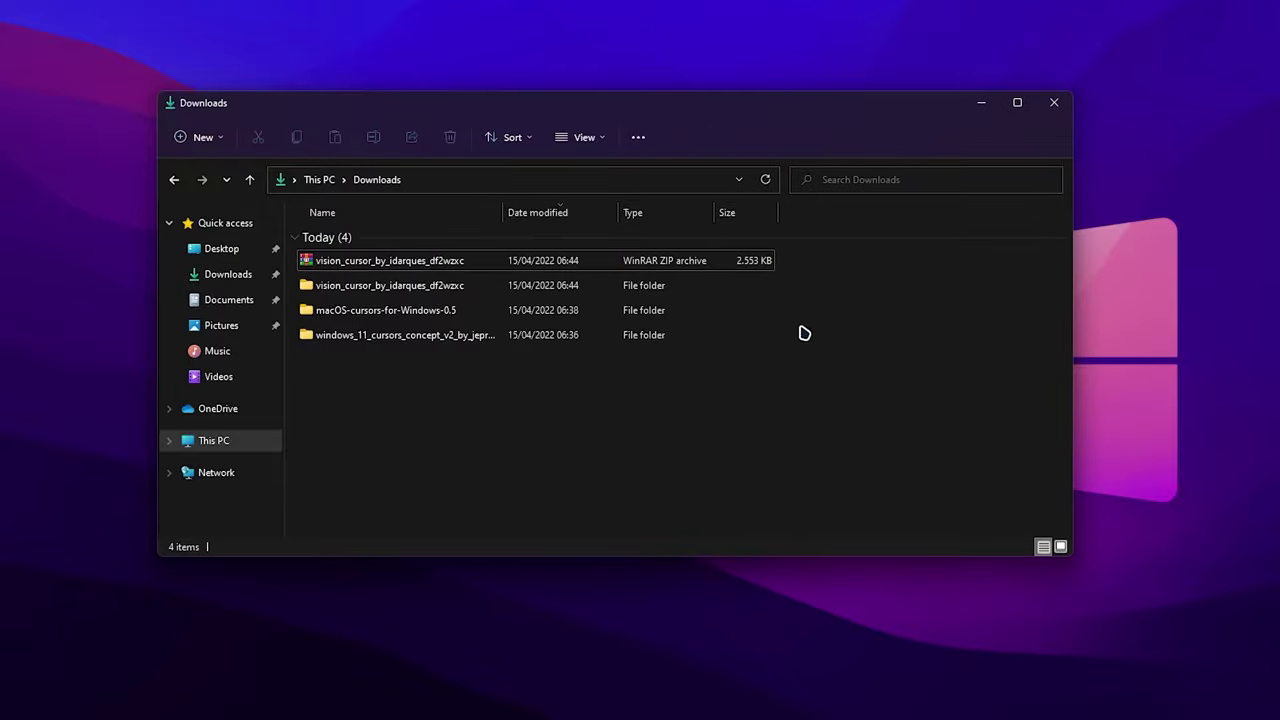
click(980, 104)
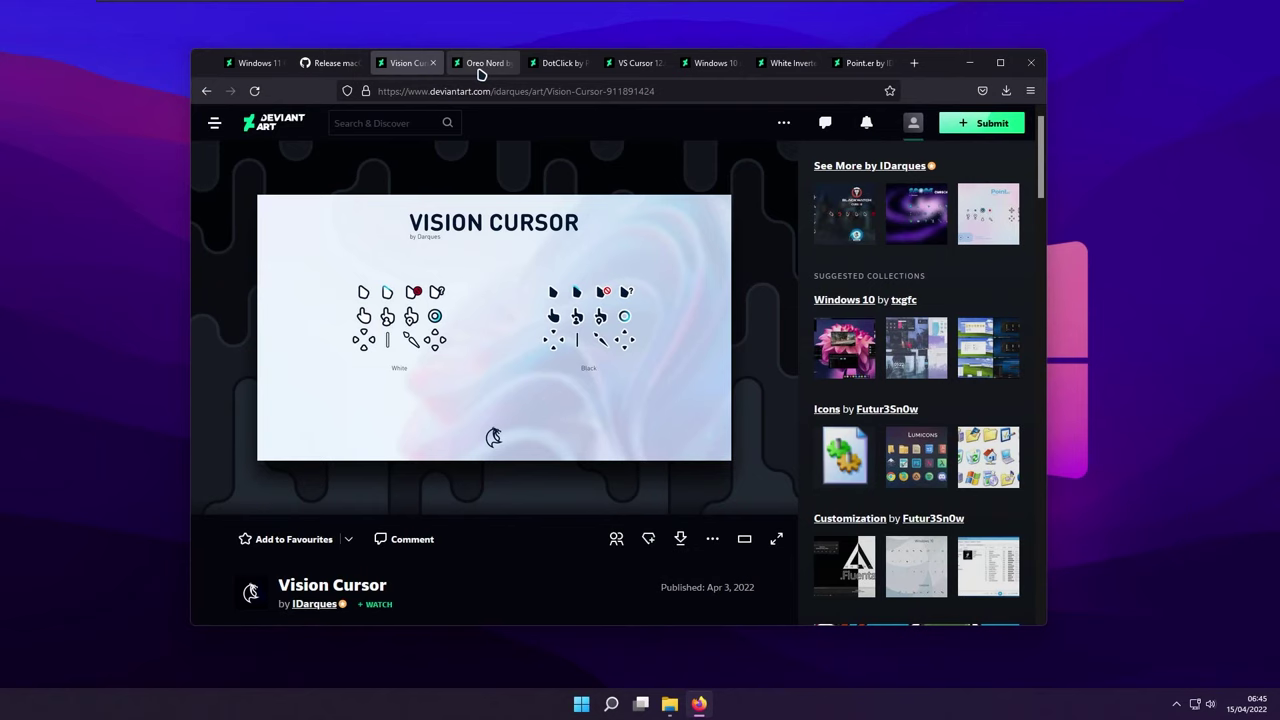
- Download the Oreo Nord cursor pack and extract its oreo_nord zip in Downloads
click(477, 71)
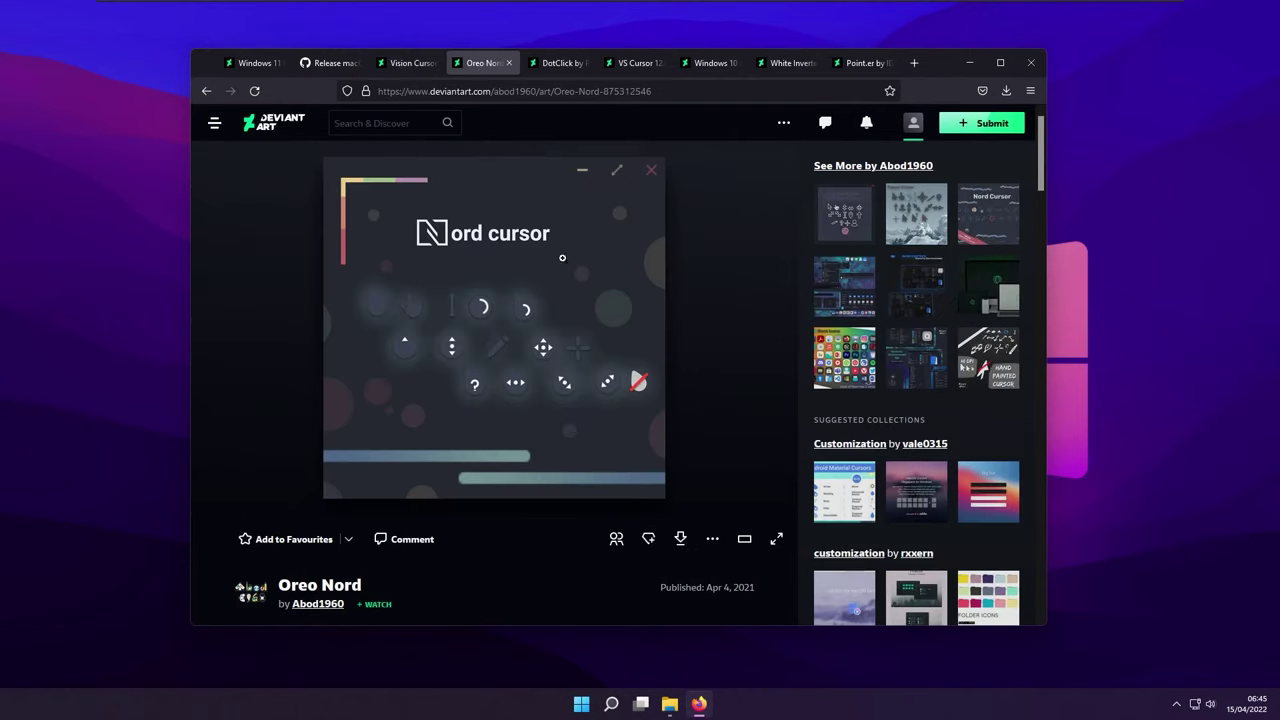
click(684, 542)
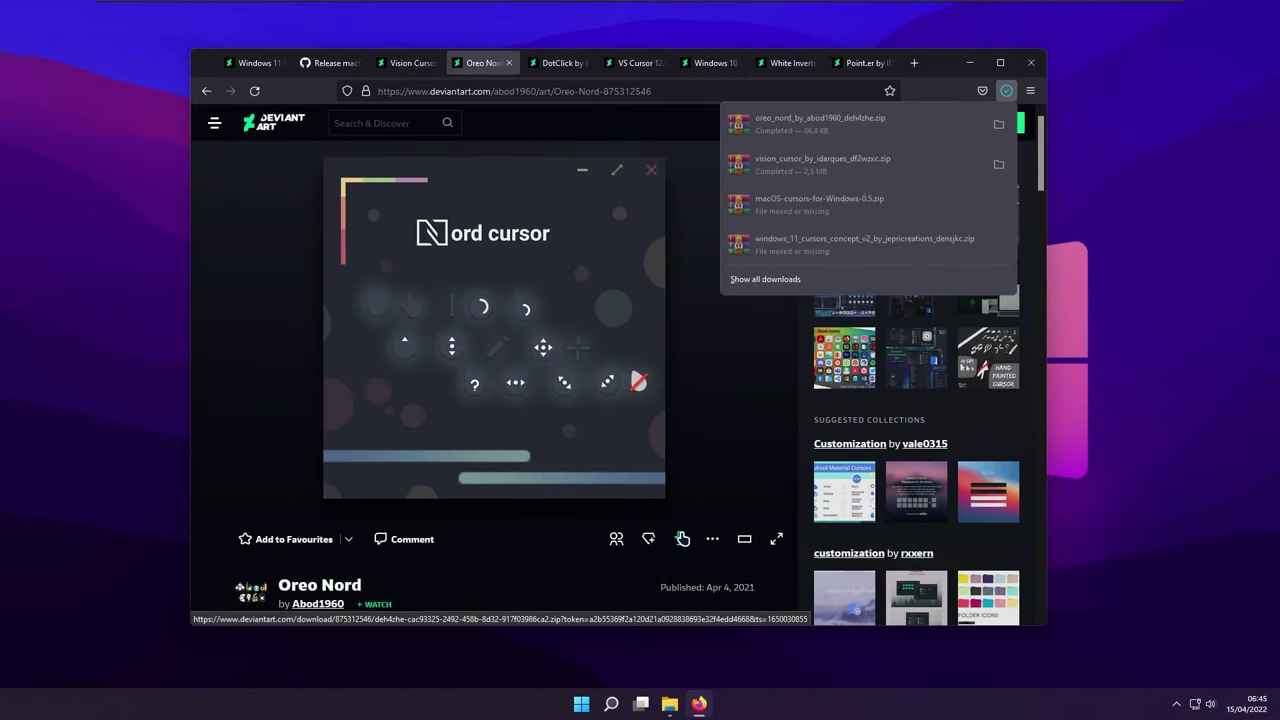
mouse_move(670, 703)
click(646, 649)
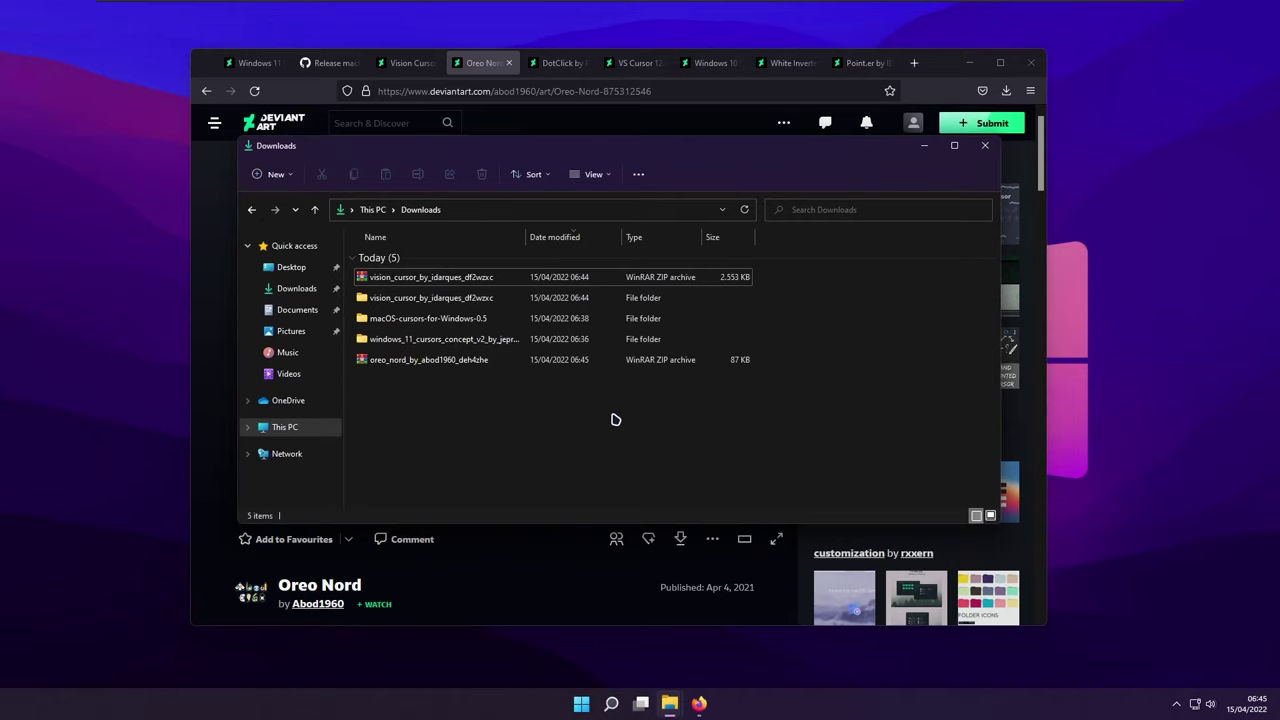
right_click(480, 363)
click(546, 457)
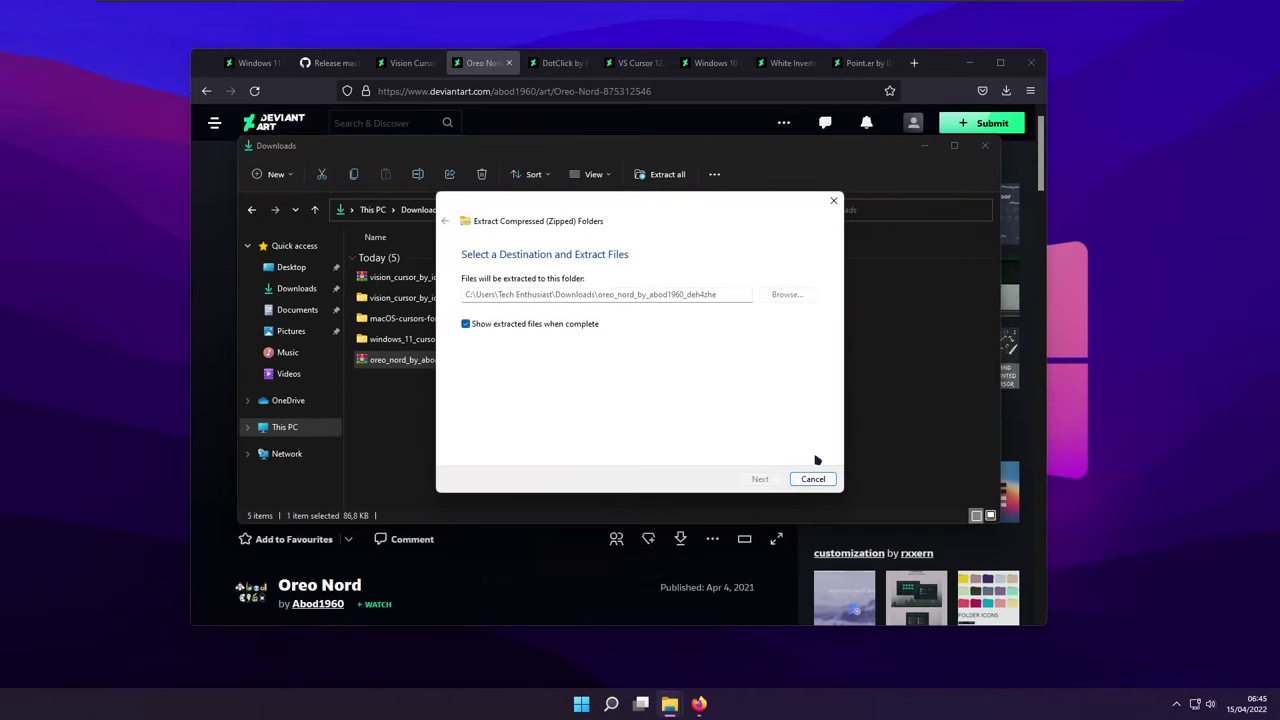
double_click(420, 275)
- Install the Oreo Nord cursors from install.inf, approving the permission prompt
click(451, 423)
right_click(452, 424)
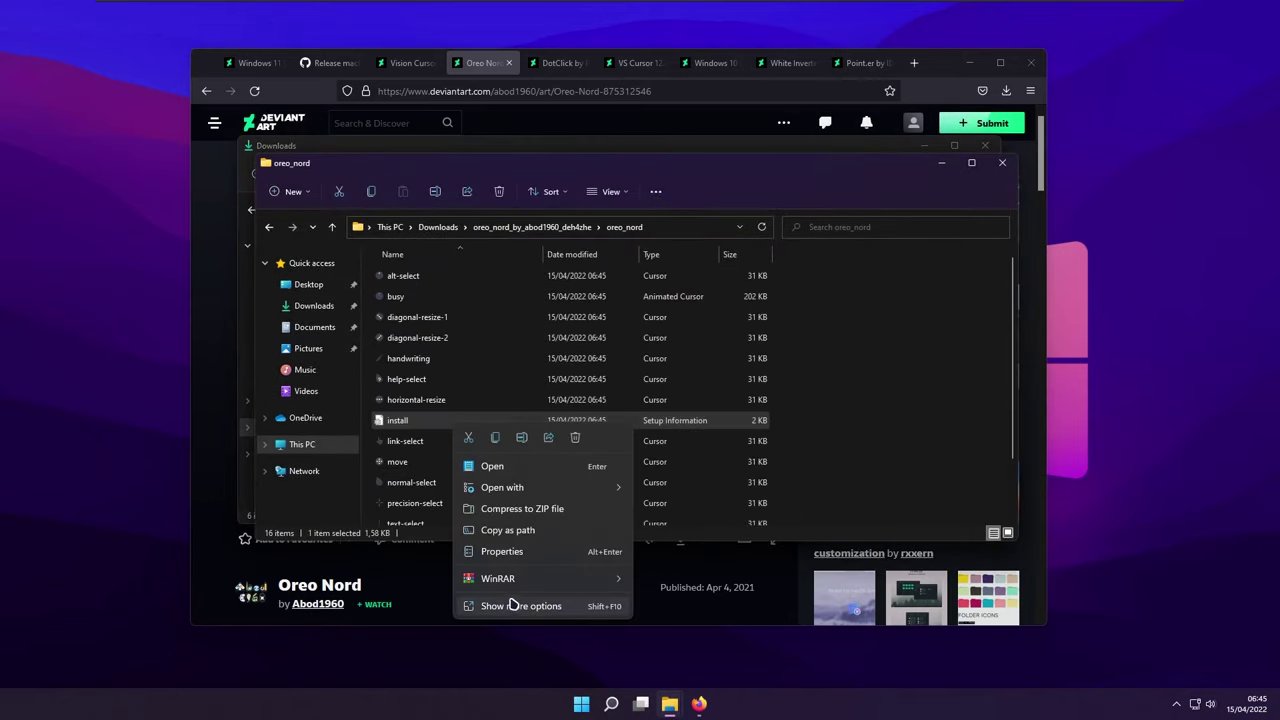
click(512, 605)
click(591, 374)
click(665, 452)
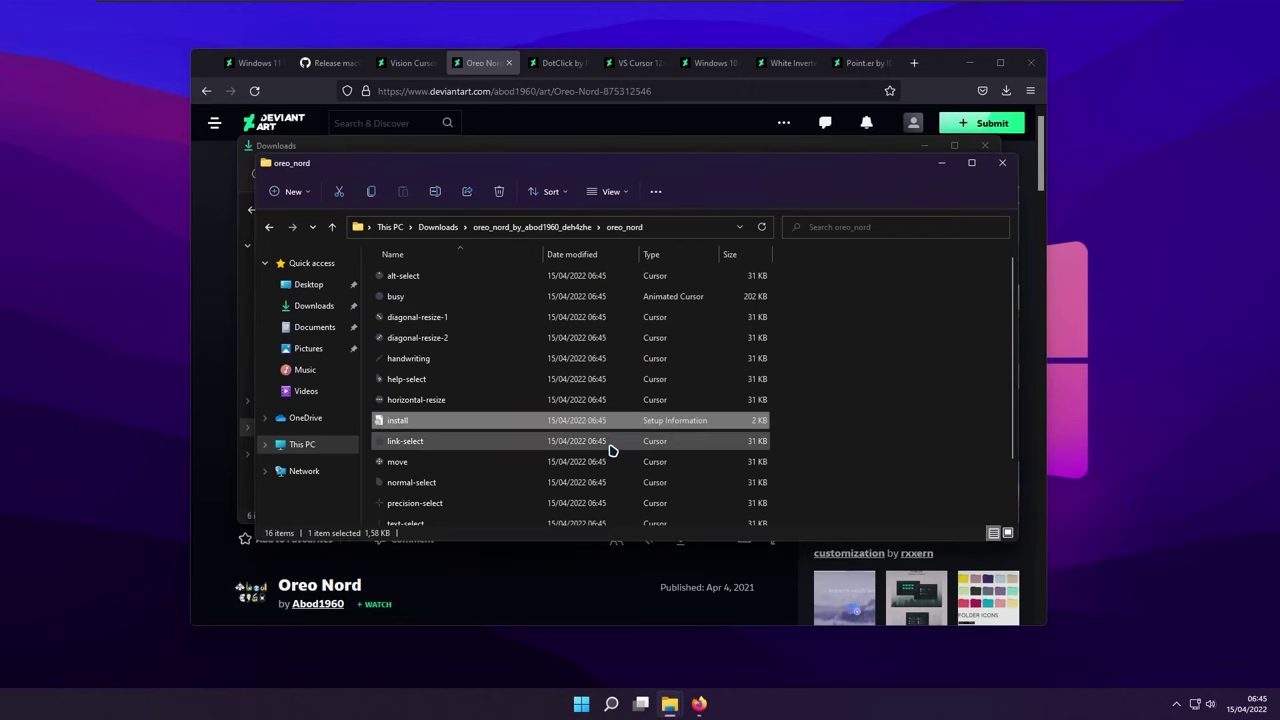
- Search 'cursor' to open the mouse pointer settings and center the window
click(588, 705)
text(cursor)
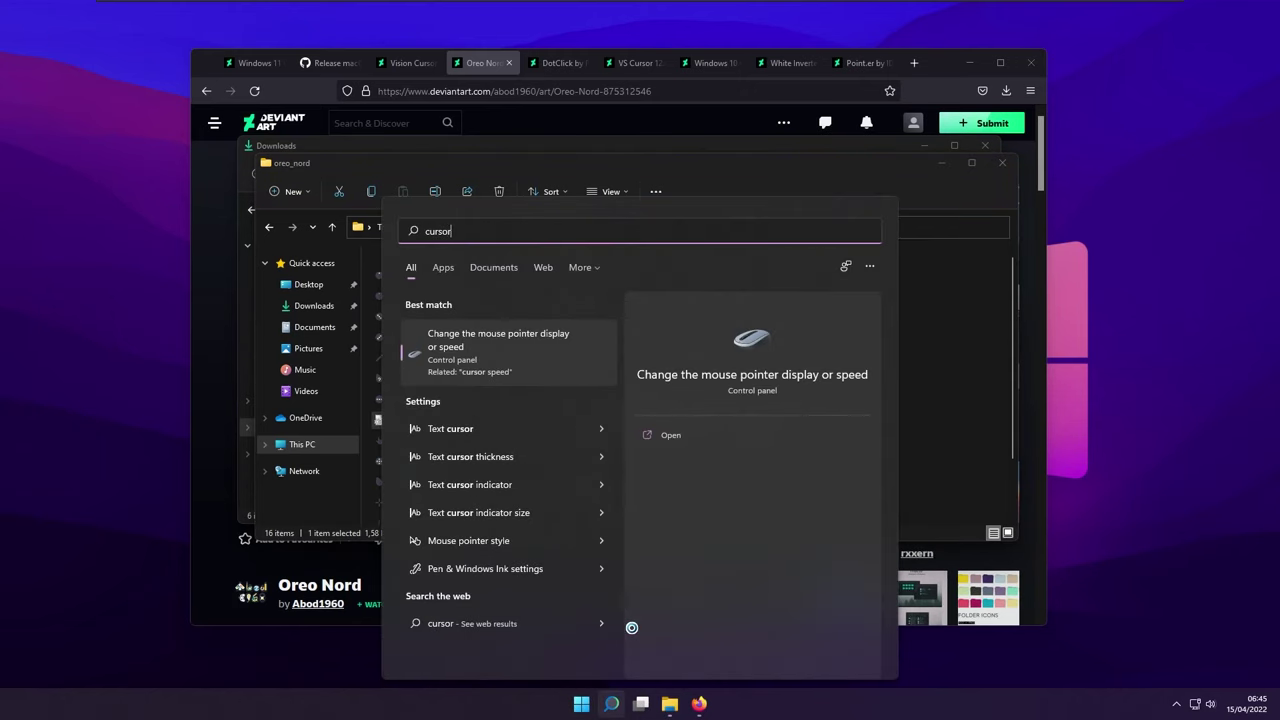
click(486, 368)
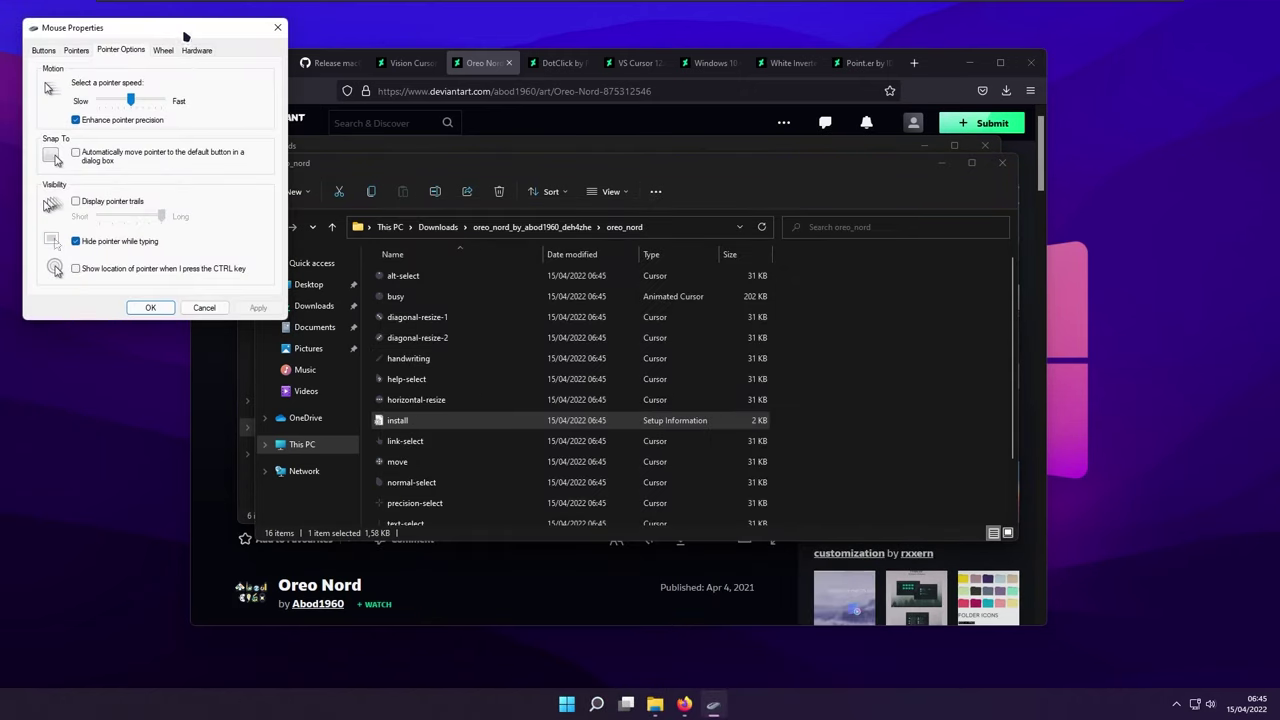
drag(185, 37, 671, 183)
- Set the pointer scheme to Oreo nord, confirm replacing it, and save
click(563, 206)
click(609, 243)
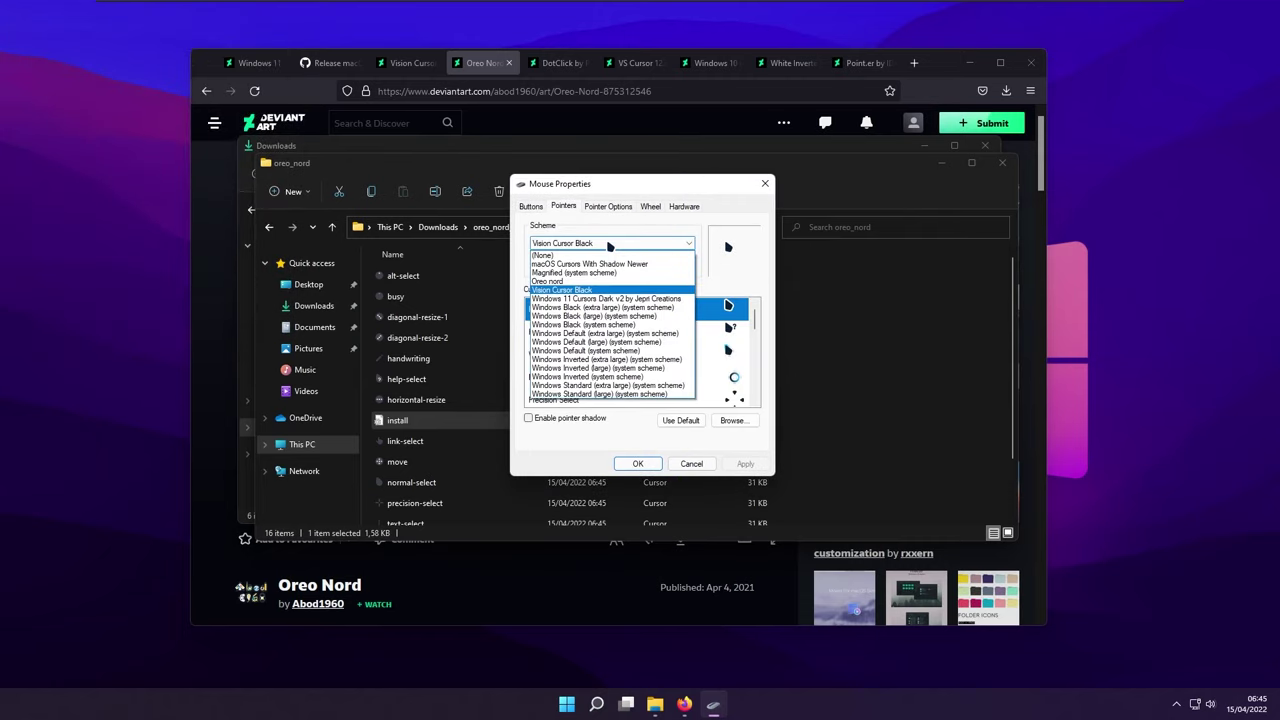
click(597, 283)
click(742, 465)
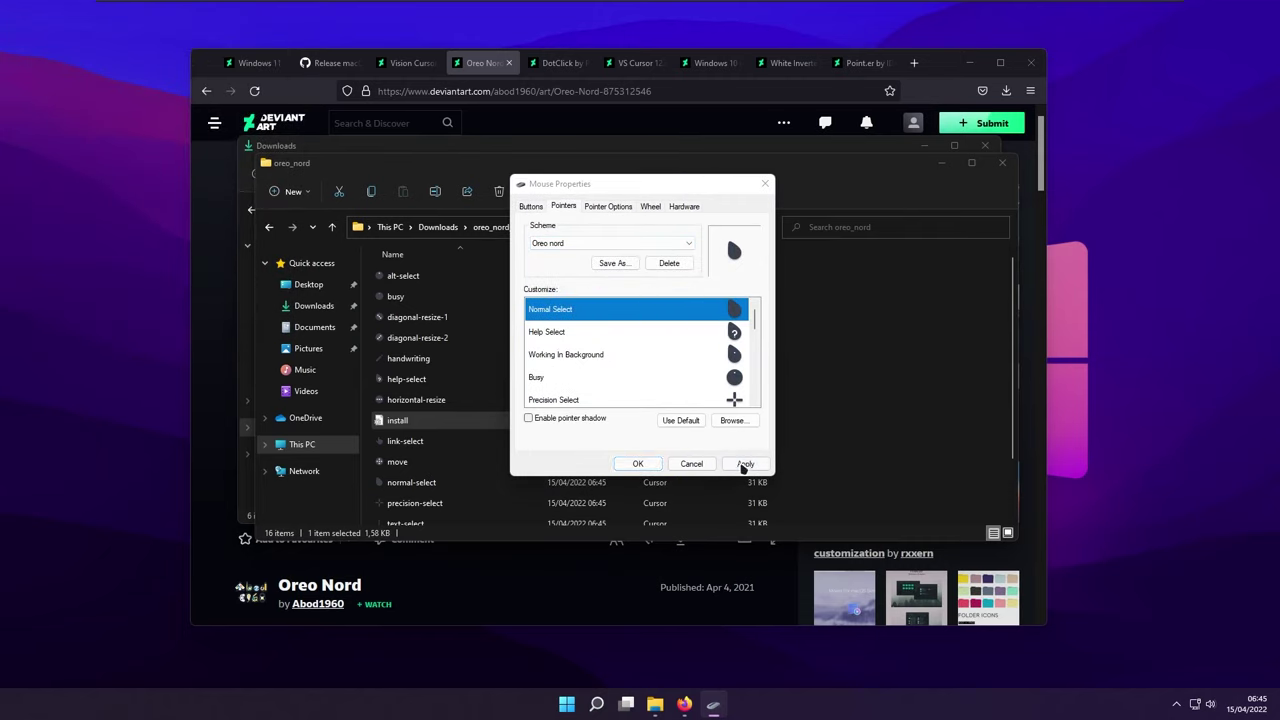
click(668, 398)
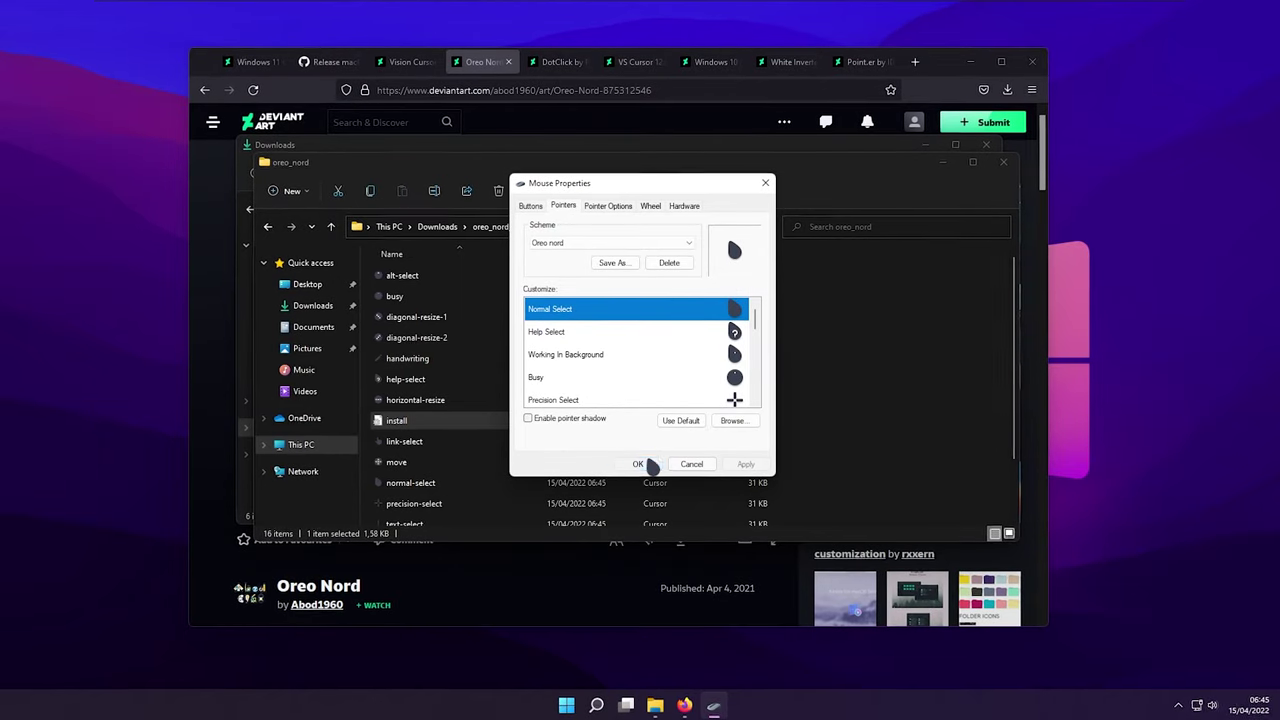
click(645, 462)
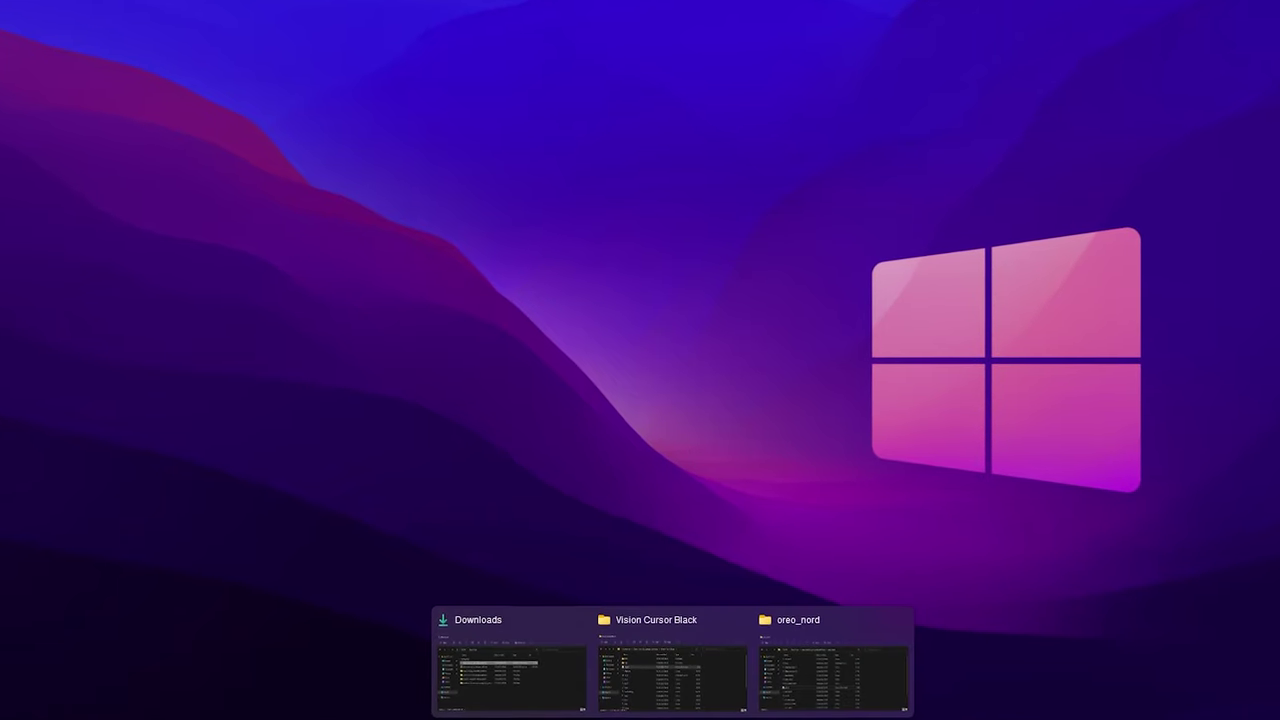
- Restore the Downloads folder window from the taskbar
click(534, 686)
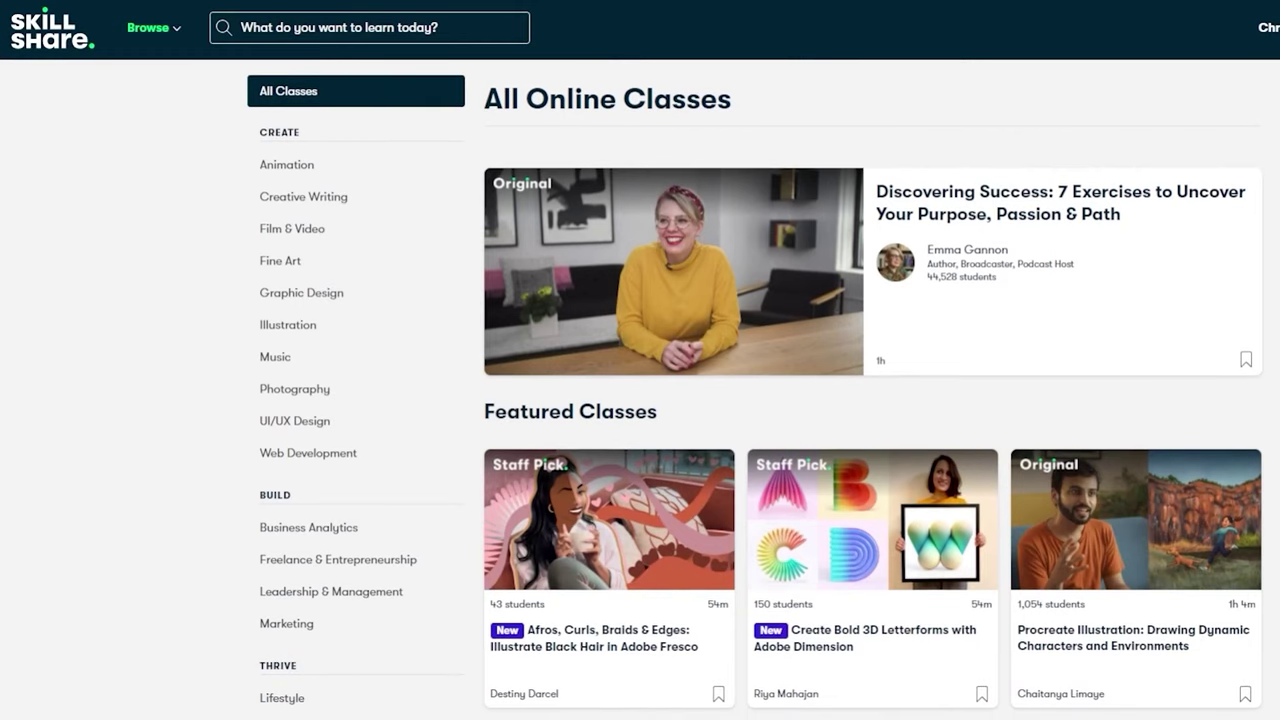
- Scroll down through Skillshare's All Online Classes catalogue
scroll(760, 400, down, 1)
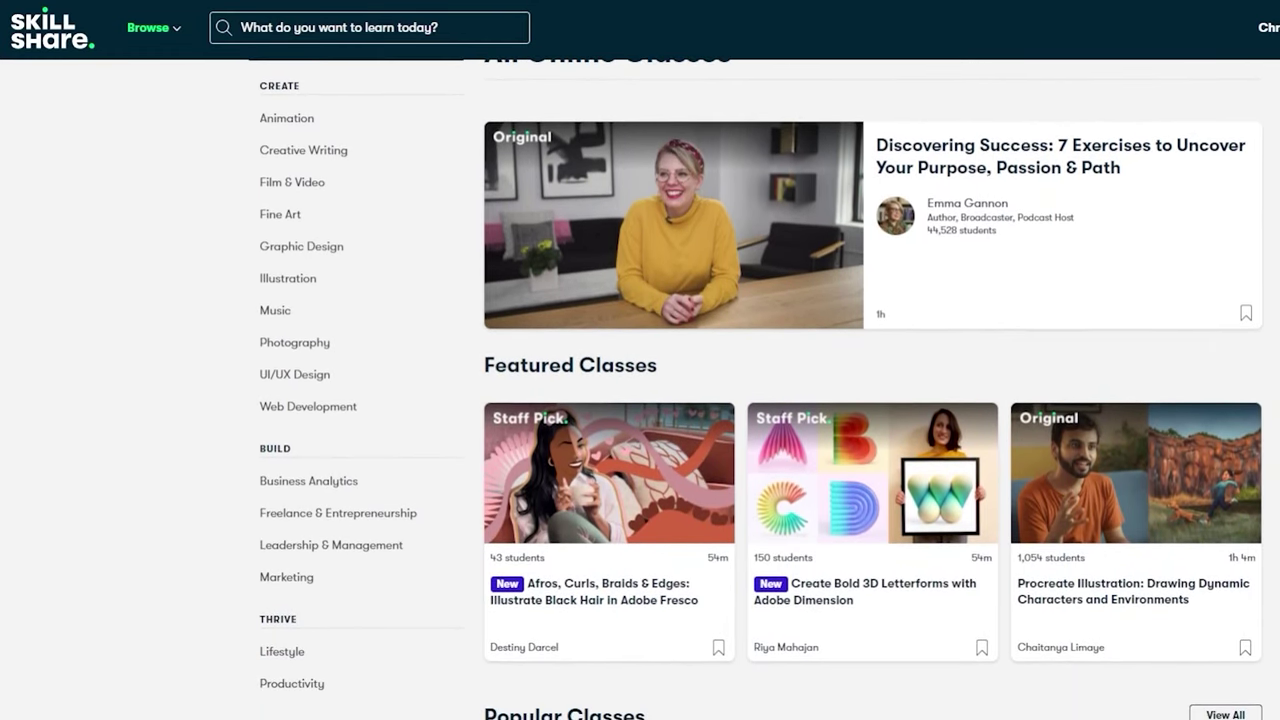
scroll(760, 400, down, 1)
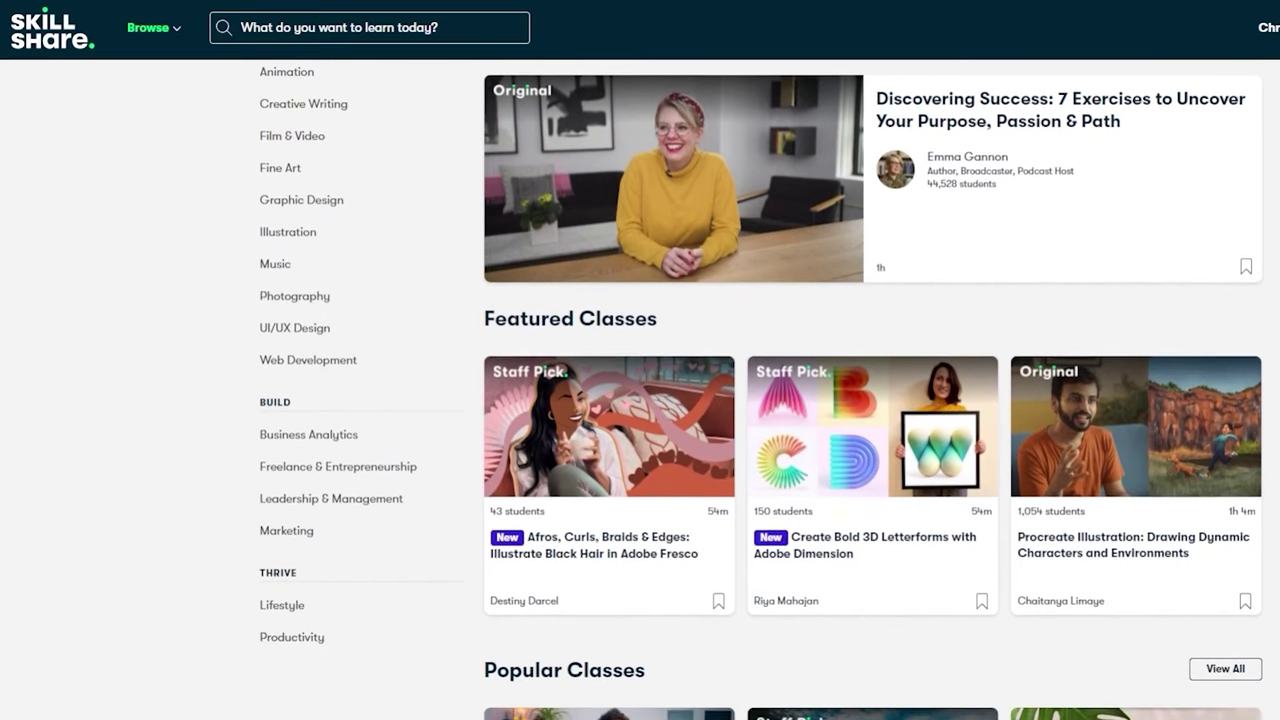
scroll(760, 400, down, 1)
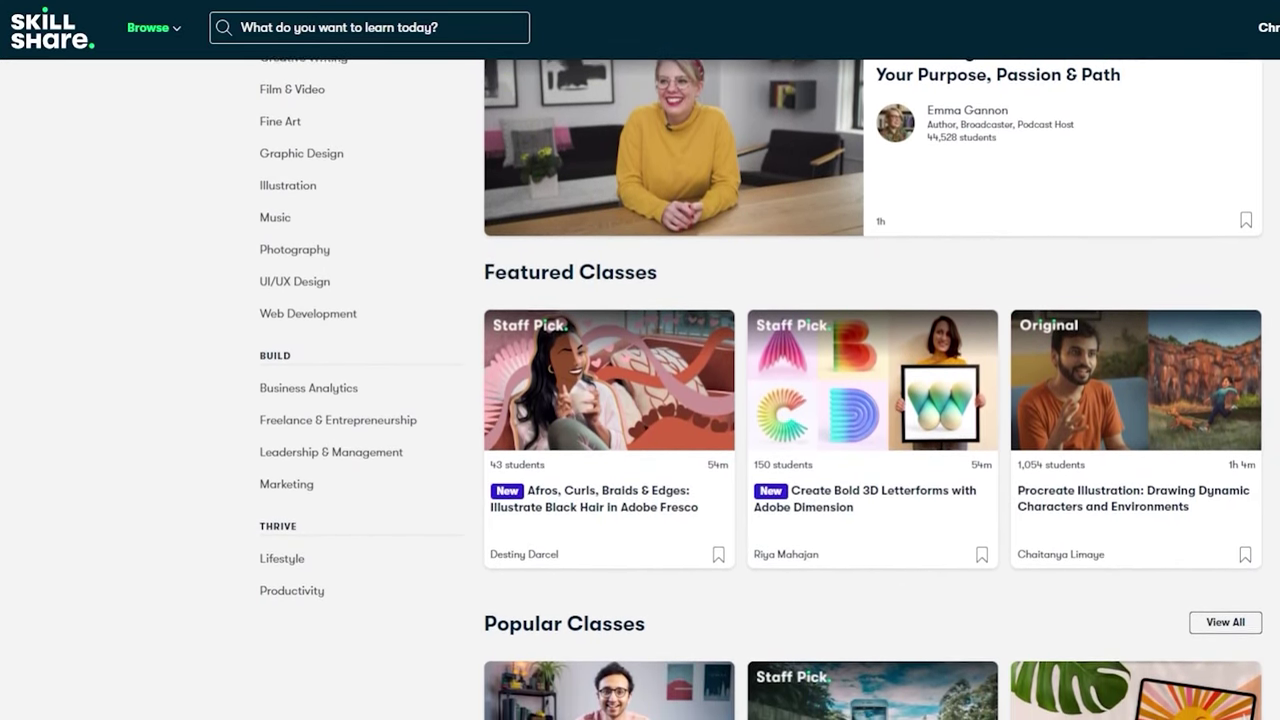
scroll(760, 400, down, 1)
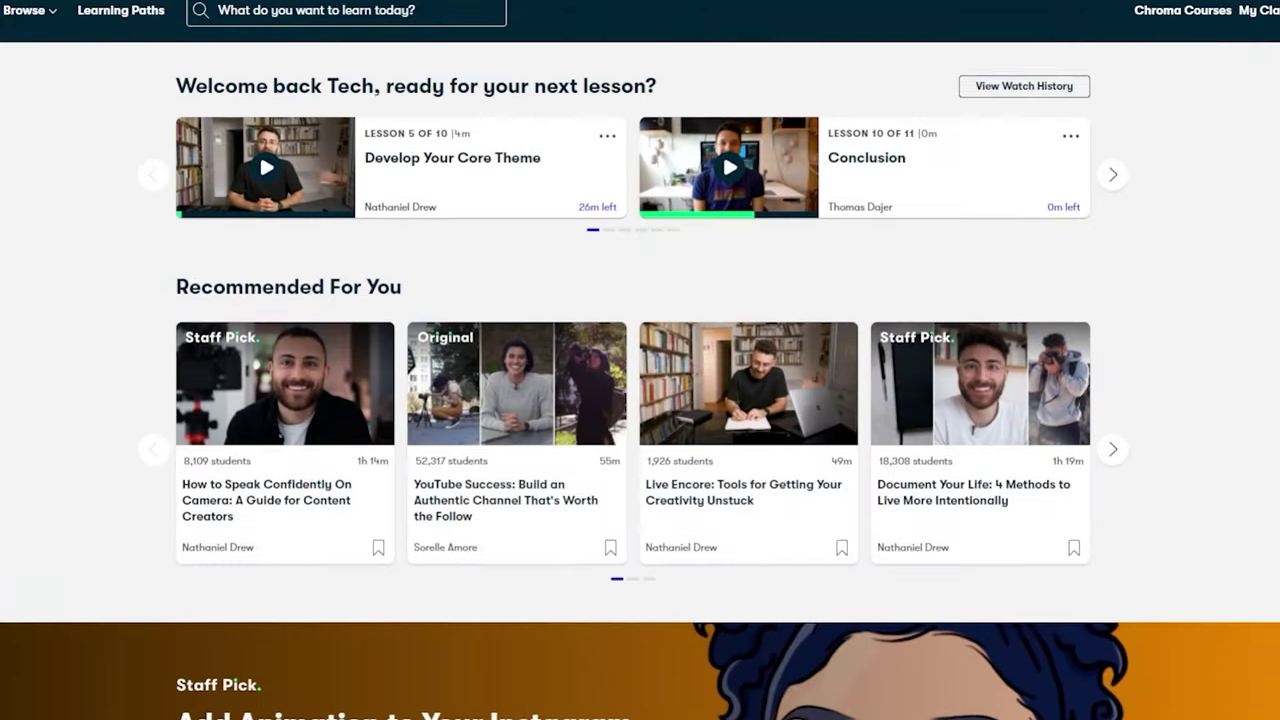
scroll(640, 400, down, 1)
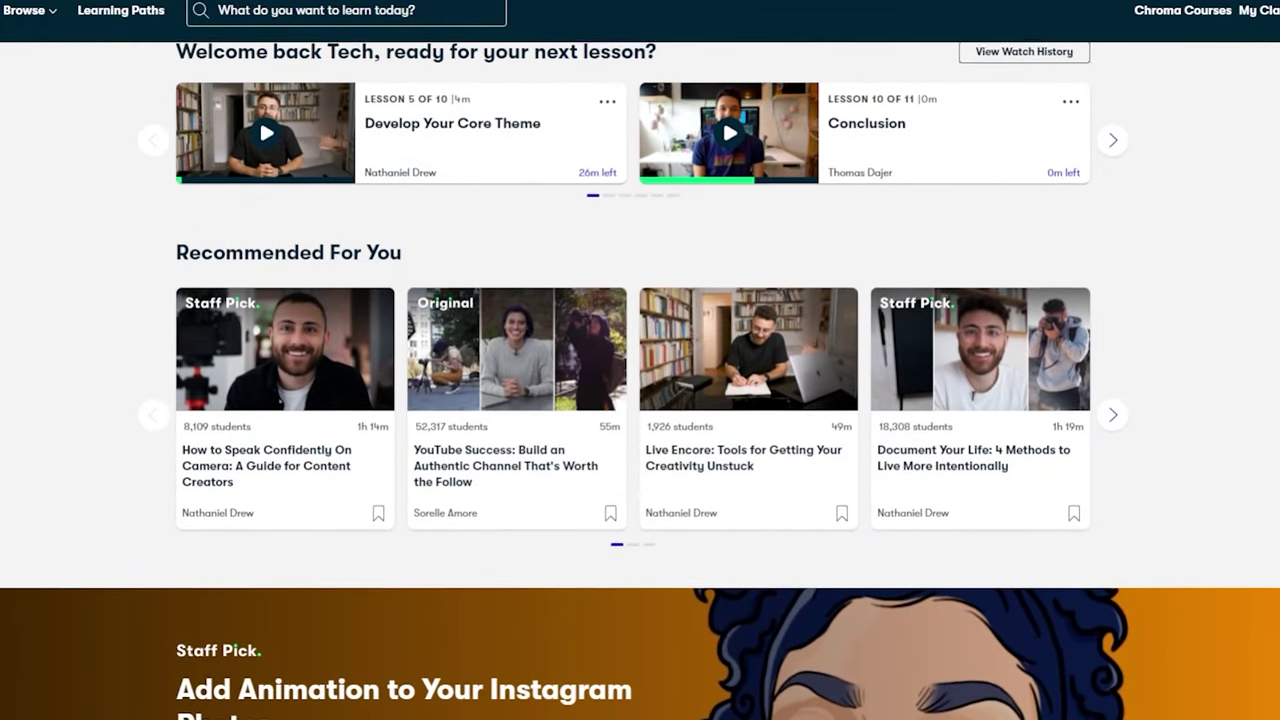
scroll(640, 400, down, 2)
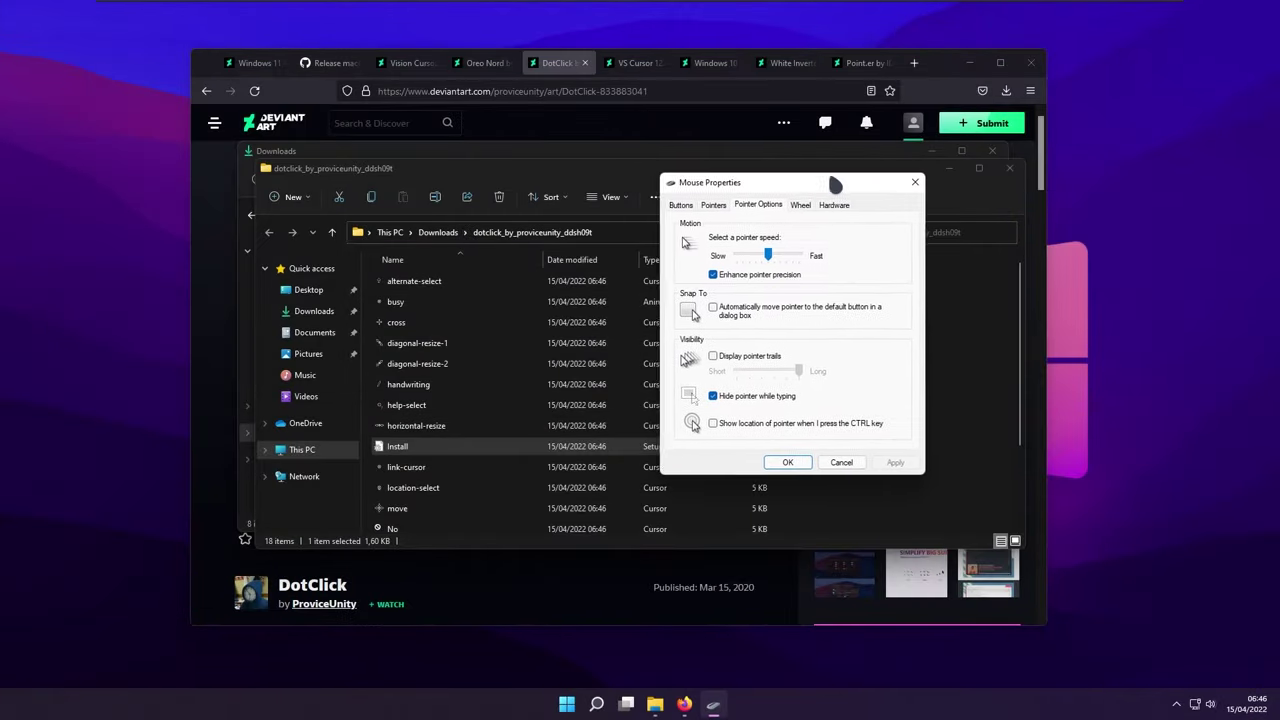
- Apply DotClick as the pointer scheme in Mouse Properties, confirm the replacement, and save
click(712, 199)
click(758, 237)
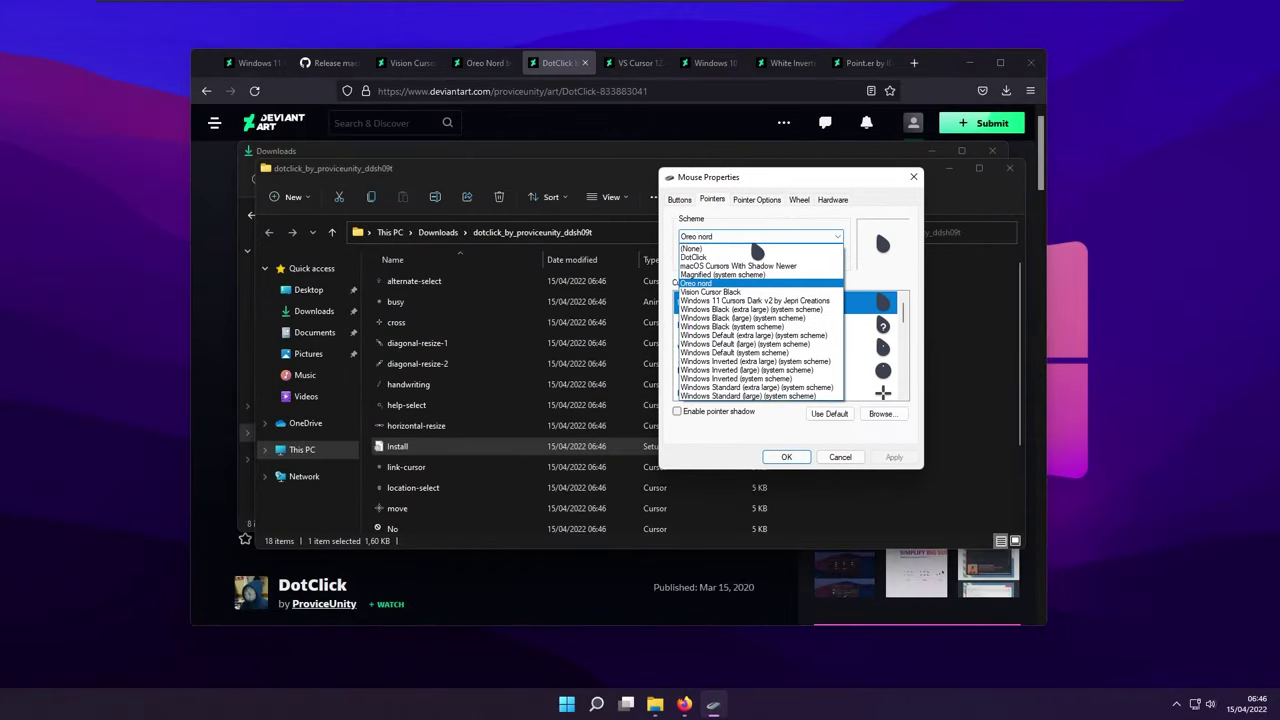
click(740, 258)
click(888, 460)
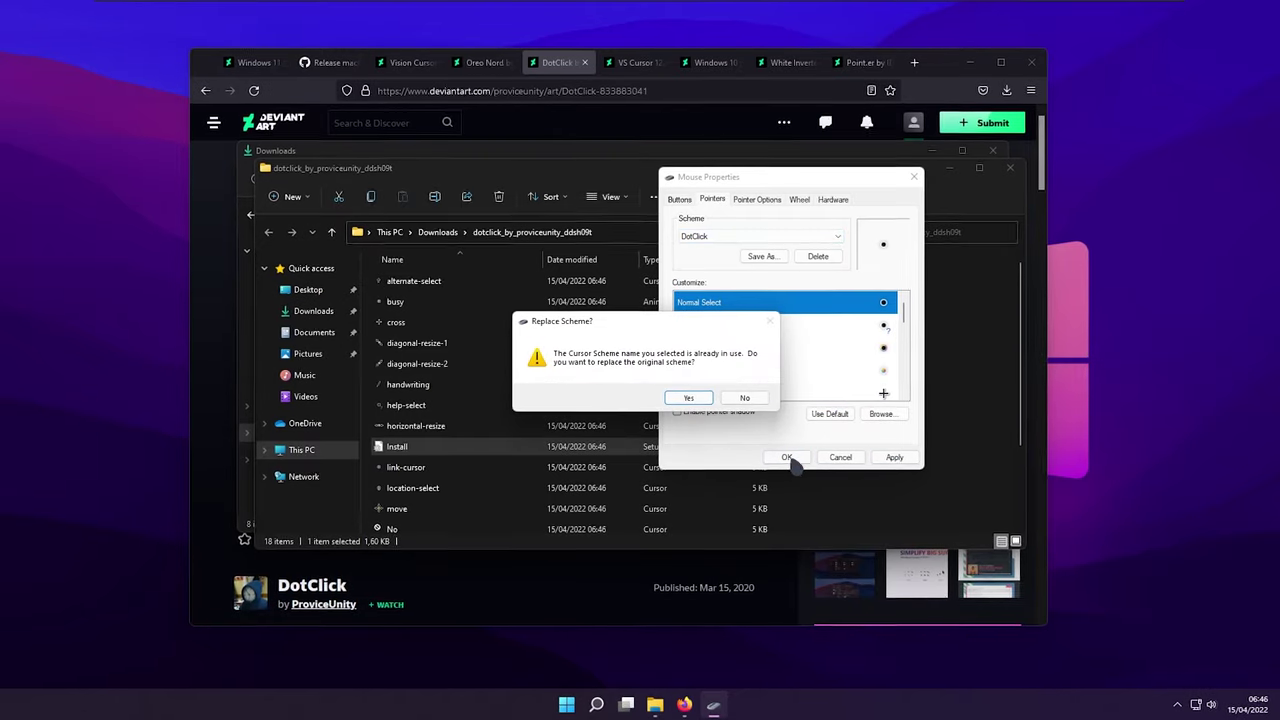
click(684, 398)
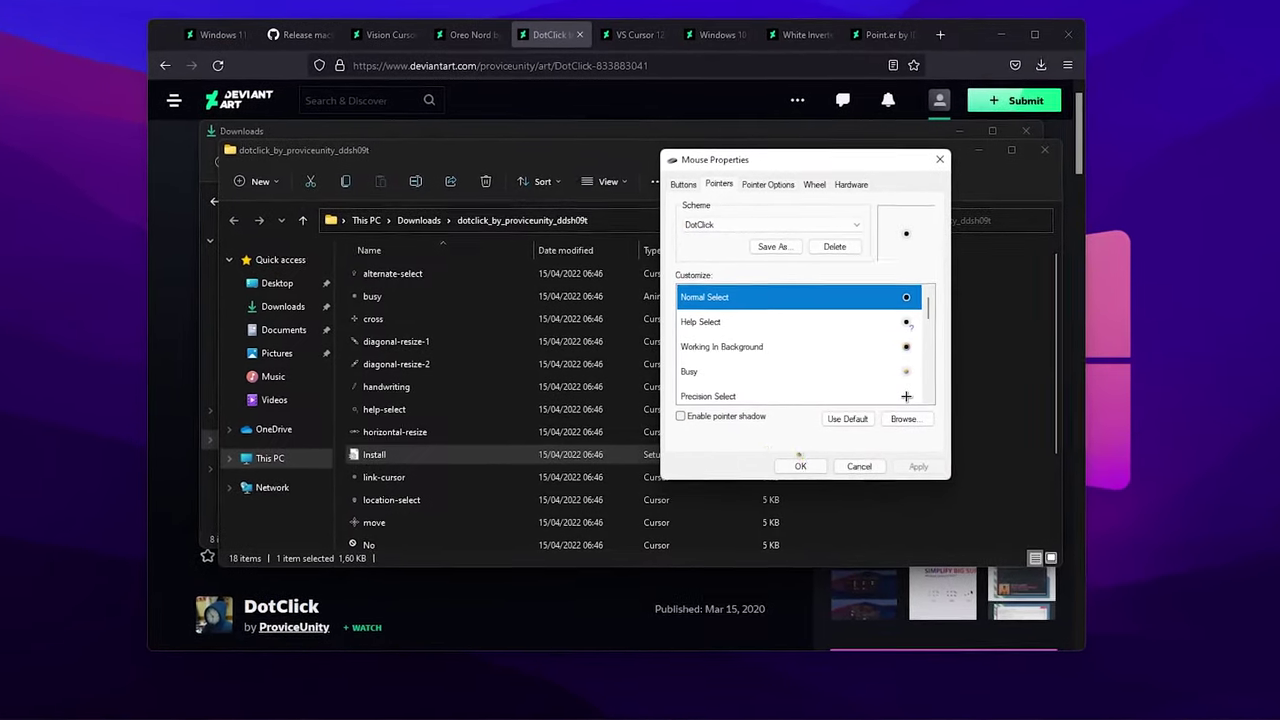
click(797, 463)
- Close the dotclick folder, minimize Downloads, and show the bare desktop
click(1035, 155)
click(983, 121)
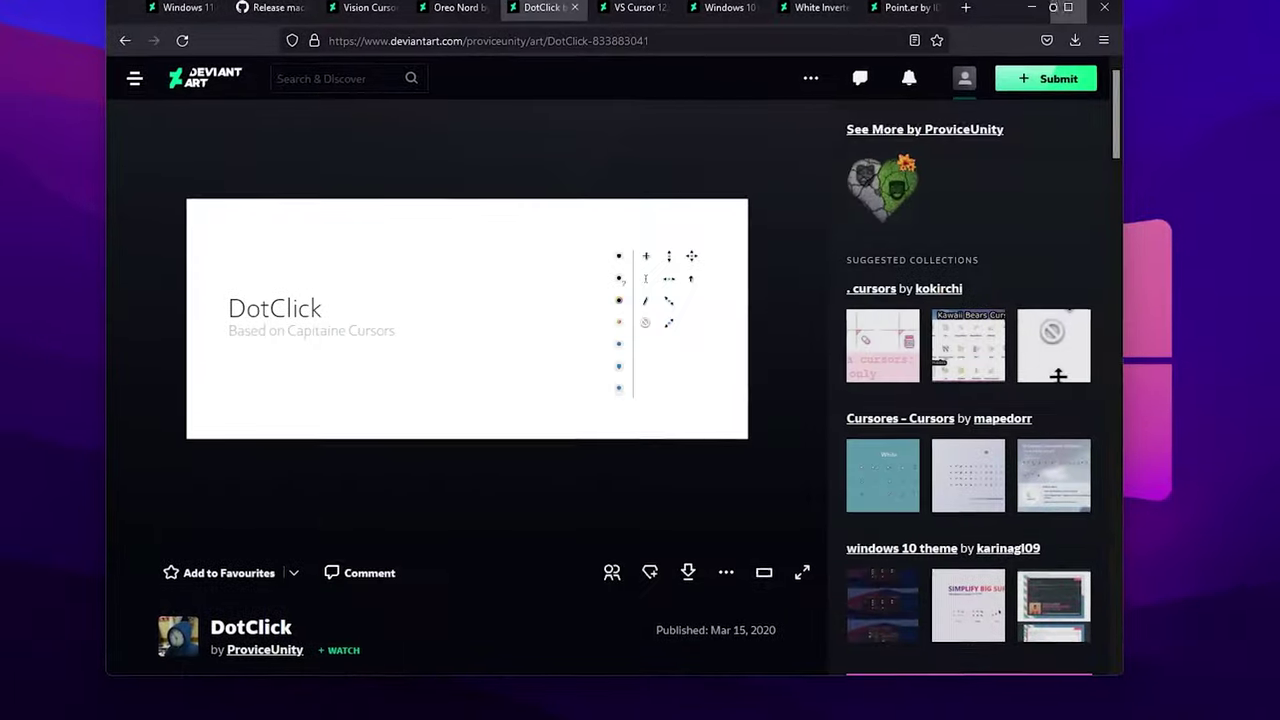
key(super+d)
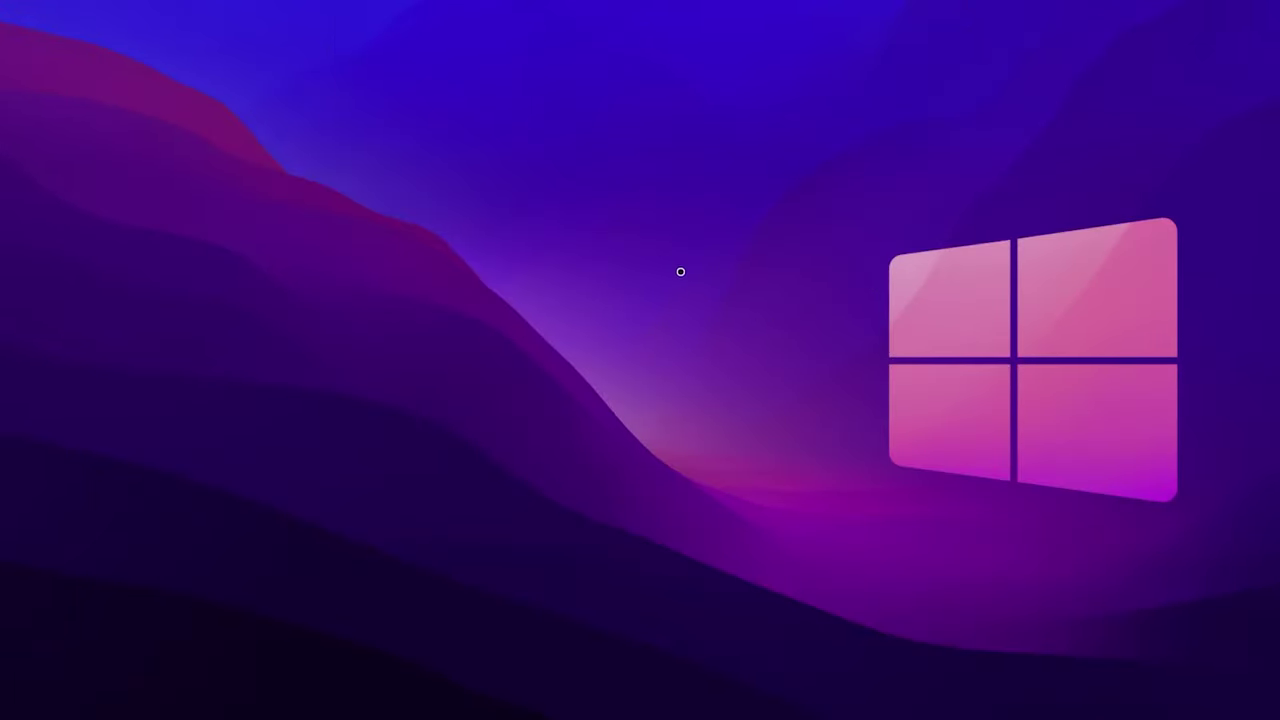
- Restore the Downloads window, make it slightly shorter, then minimize it again
mouse_move(676, 716)
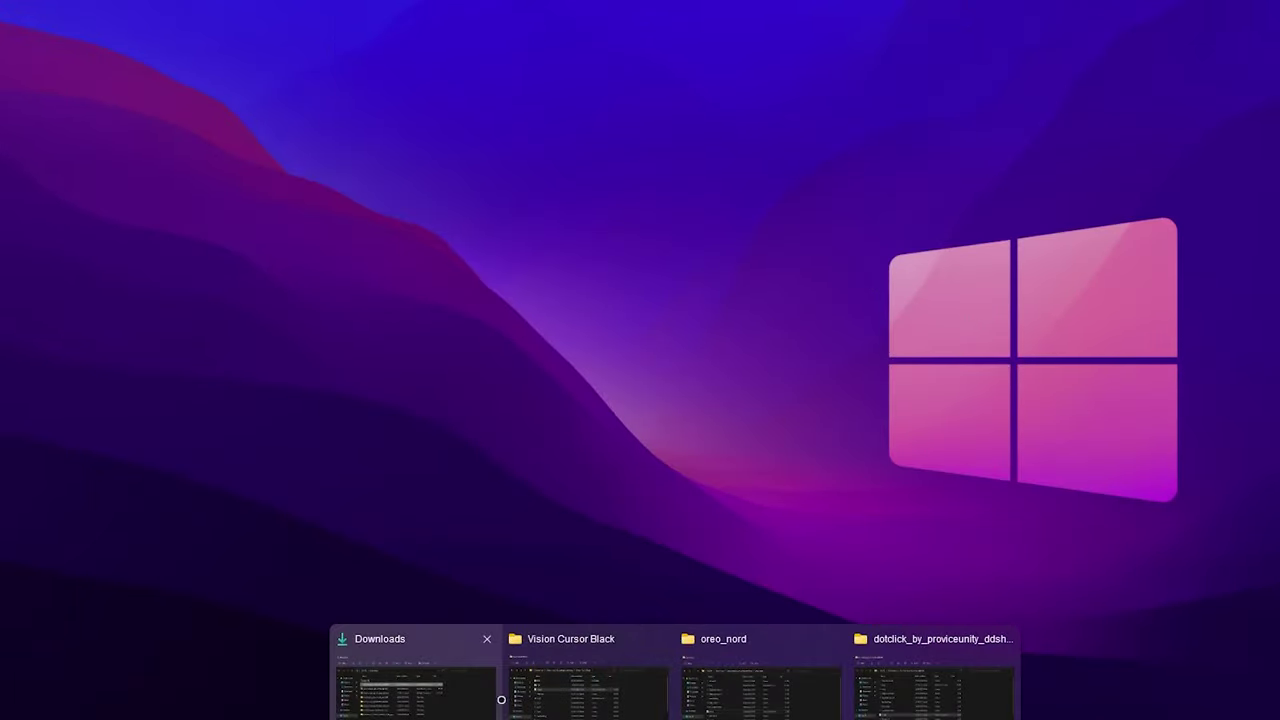
click(418, 672)
mouse_move(765, 105)
mouse_down()
mouse_move(766, 86)
mouse_move(758, 117)
mouse_up()
click(990, 121)
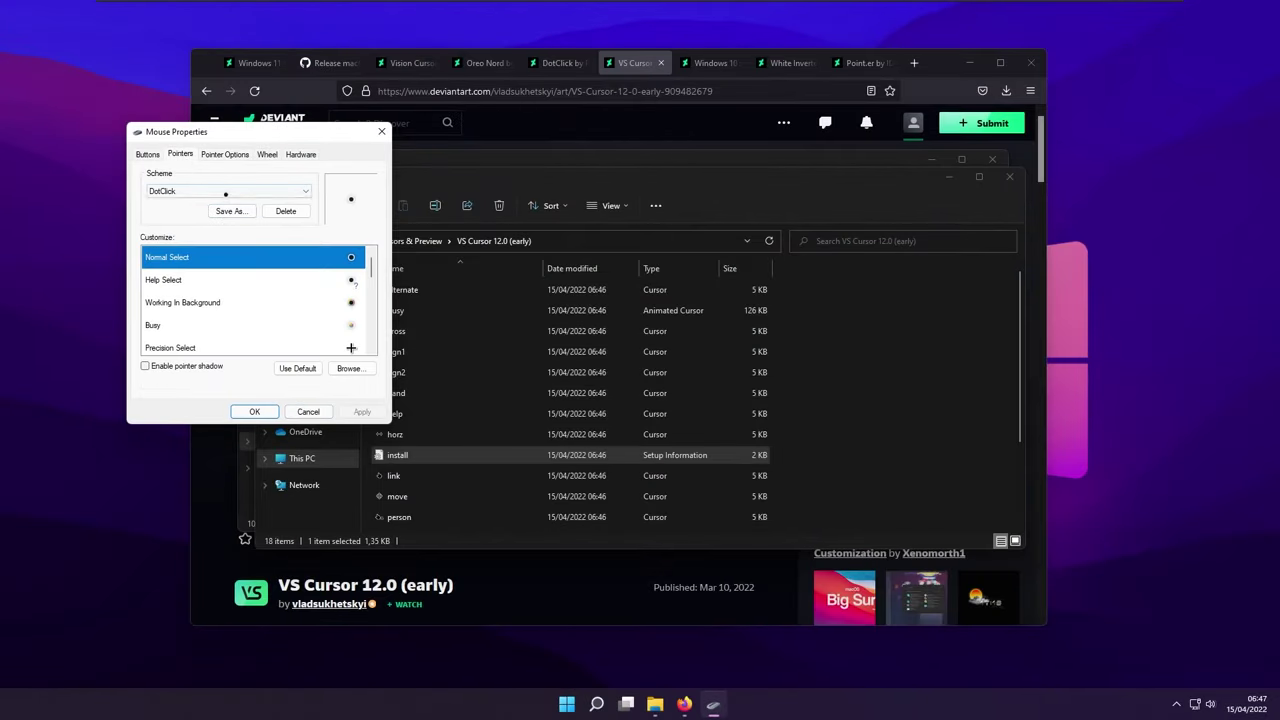
- Apply VS Cursor 12.0 (early) as the pointer scheme, confirm the replacement, and save
click(225, 191)
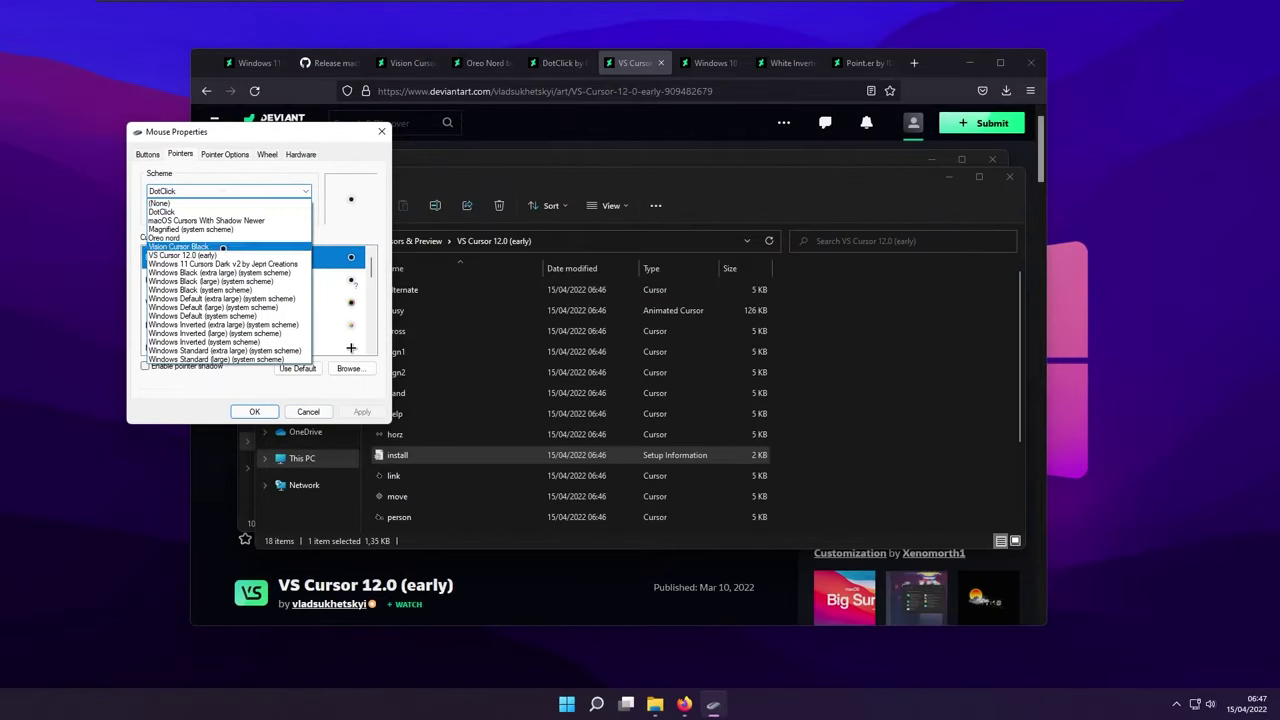
click(182, 255)
click(362, 412)
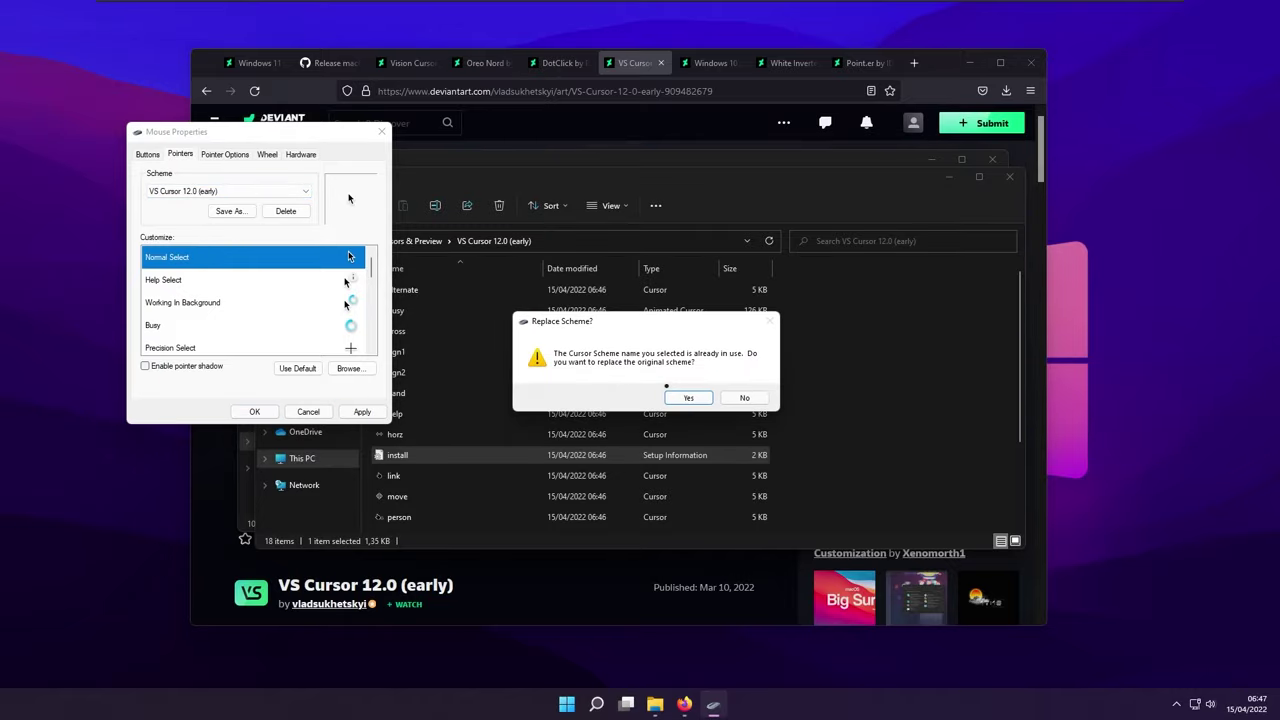
click(690, 398)
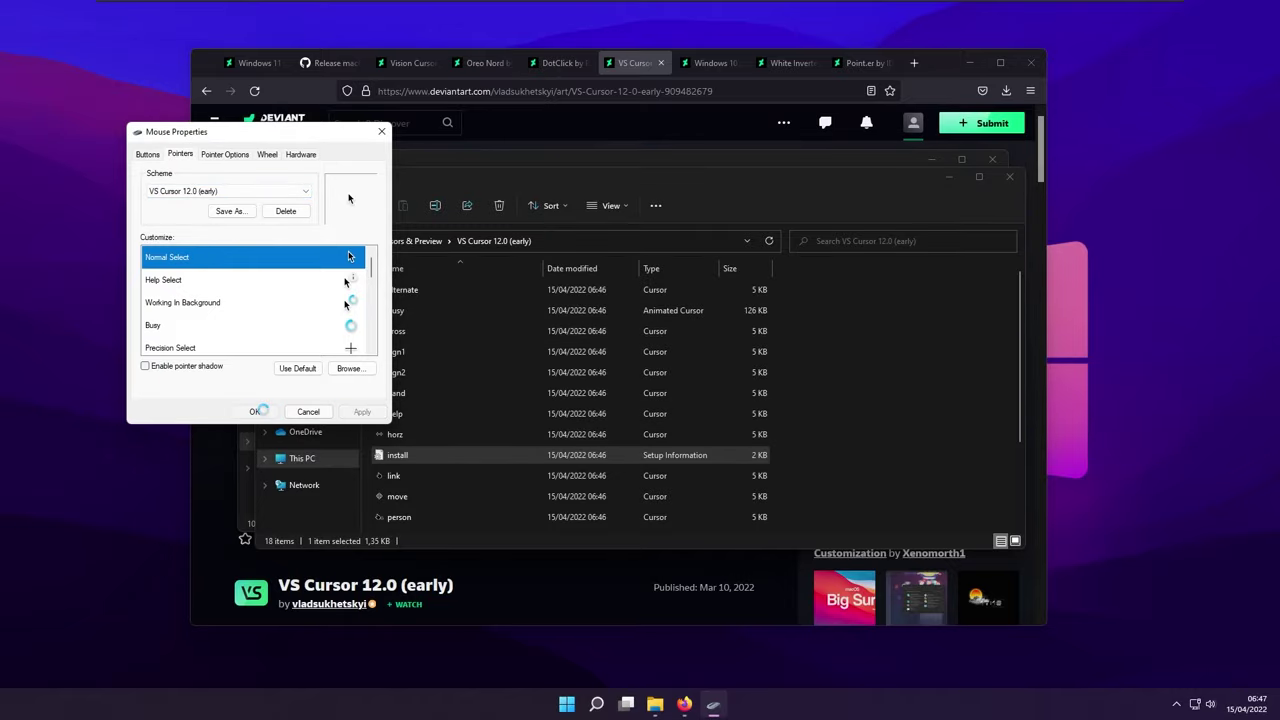
click(256, 411)
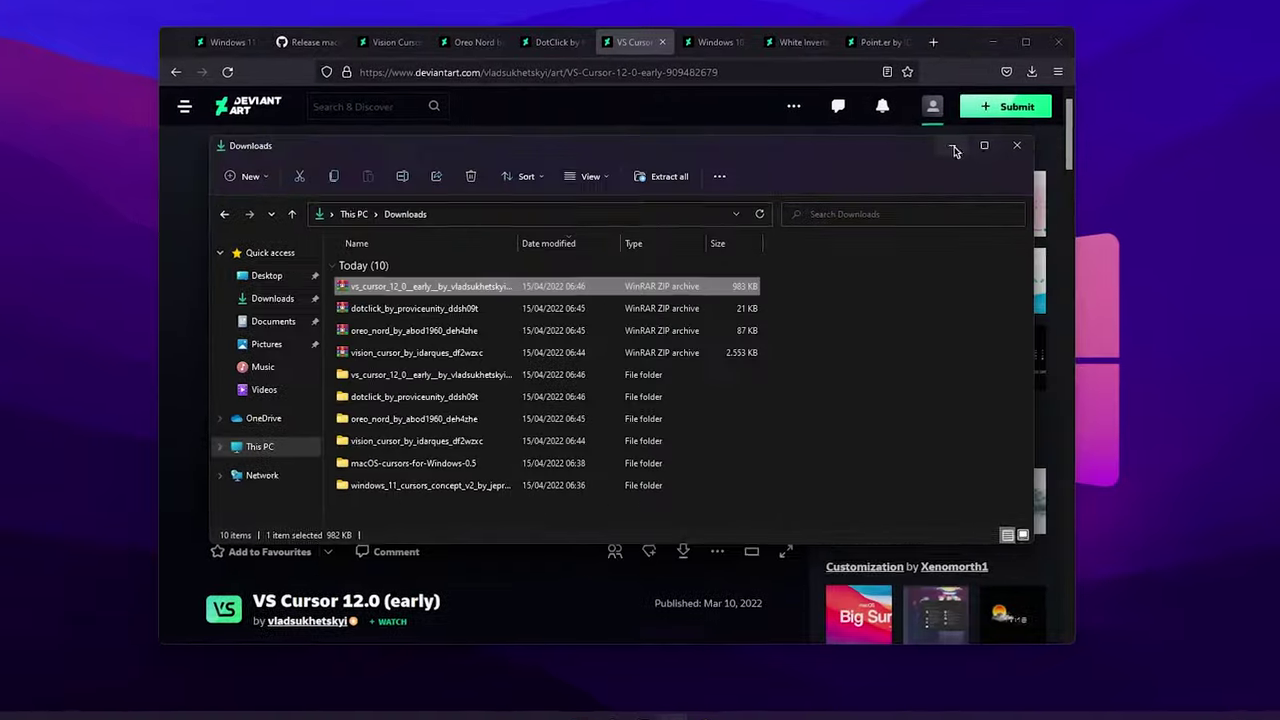
- Minimize Downloads and the browser, then bring Downloads back, resize it, and minimize it
click(953, 147)
click(993, 42)
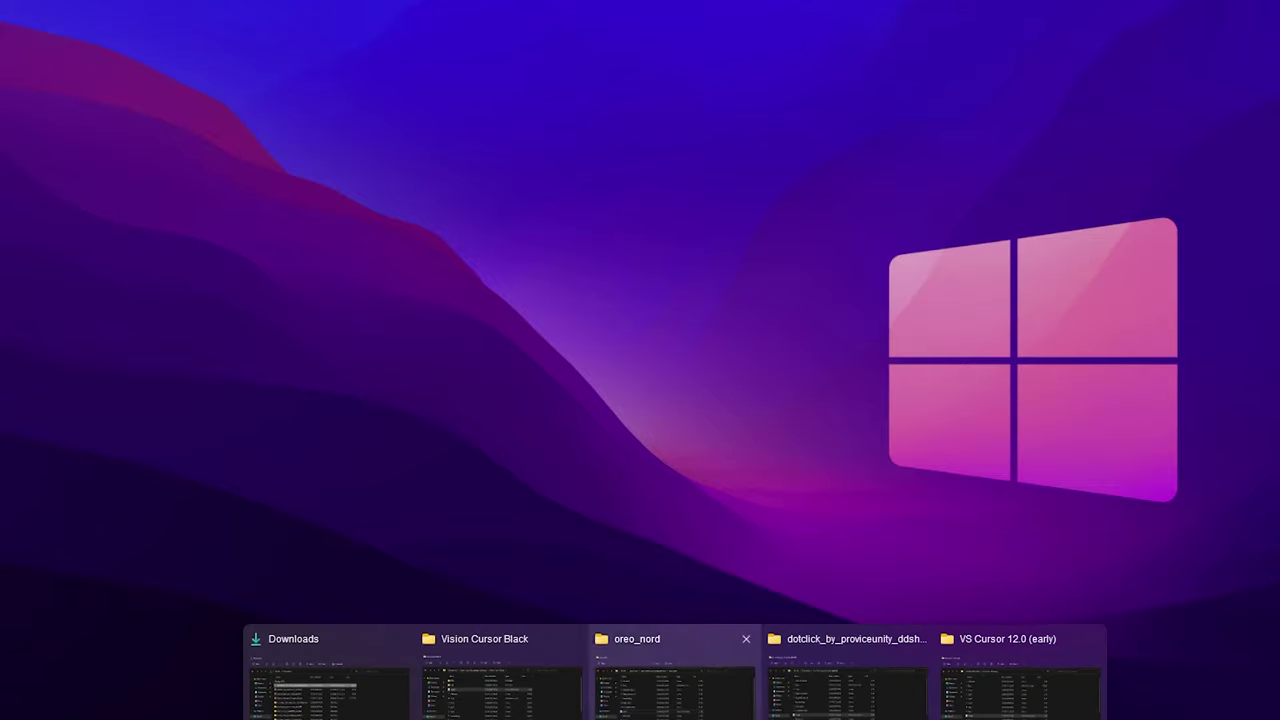
click(363, 706)
mouse_move(746, 107)
mouse_down()
mouse_move(738, 84)
mouse_move(746, 114)
mouse_up()
drag(1080, 568, 1089, 582)
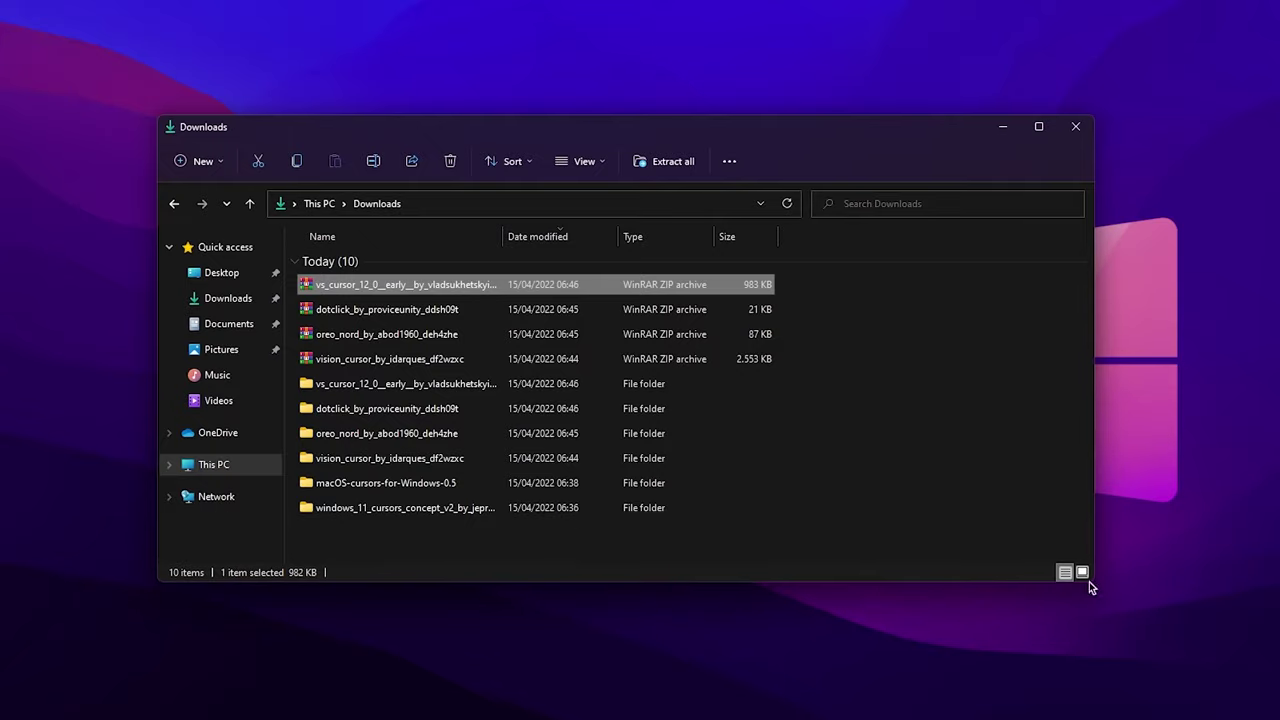
click(769, 502)
click(849, 465)
click(1012, 125)
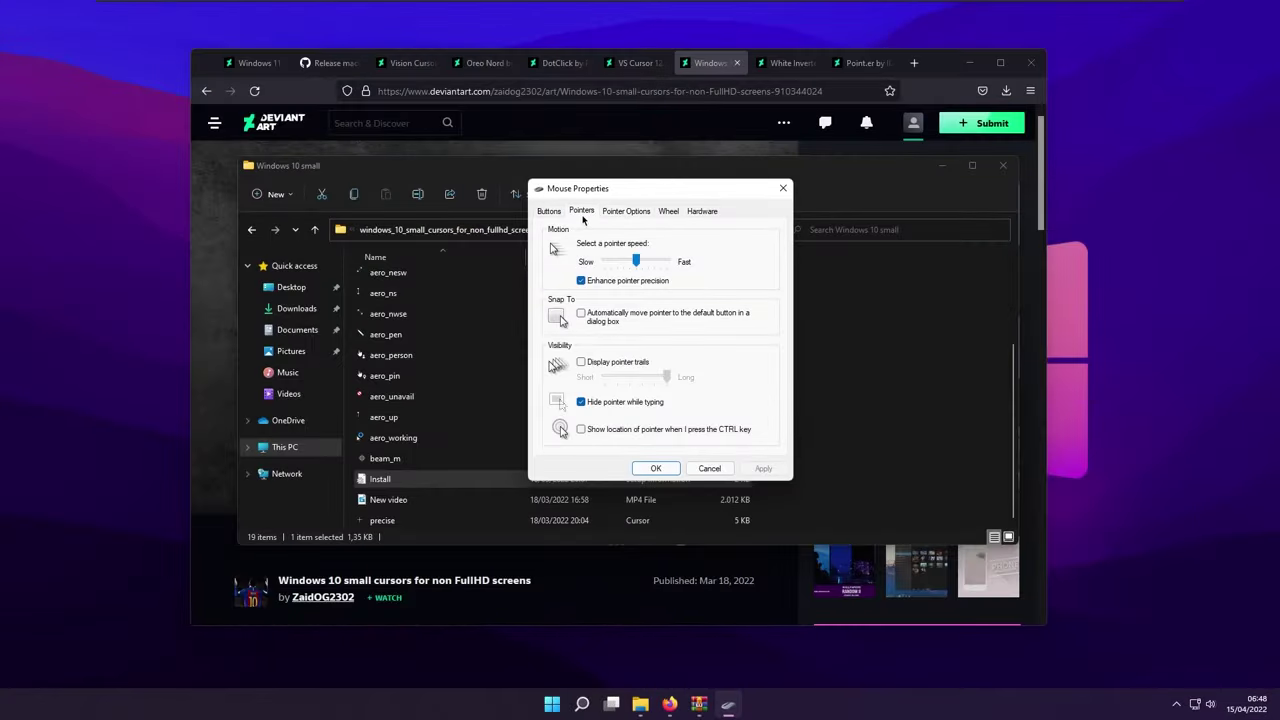
- Apply the Windows 10 Cursor pointer scheme, confirming the replacement
click(583, 214)
click(637, 247)
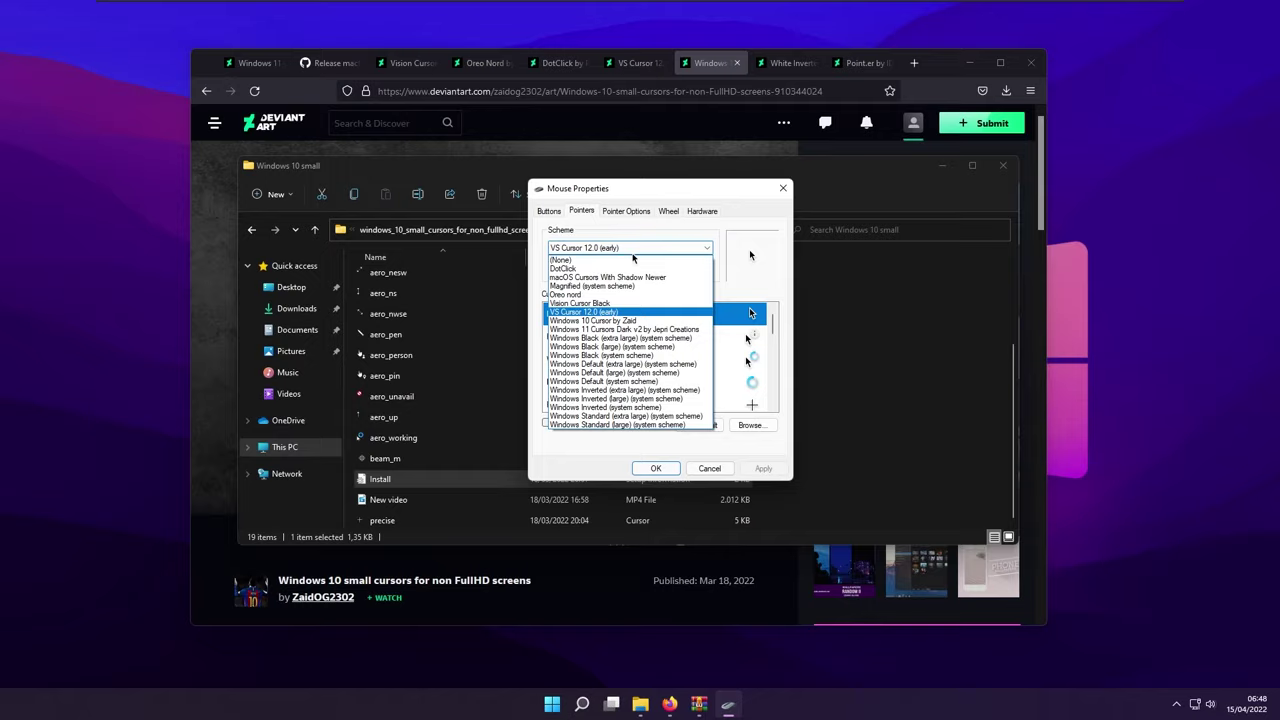
click(634, 320)
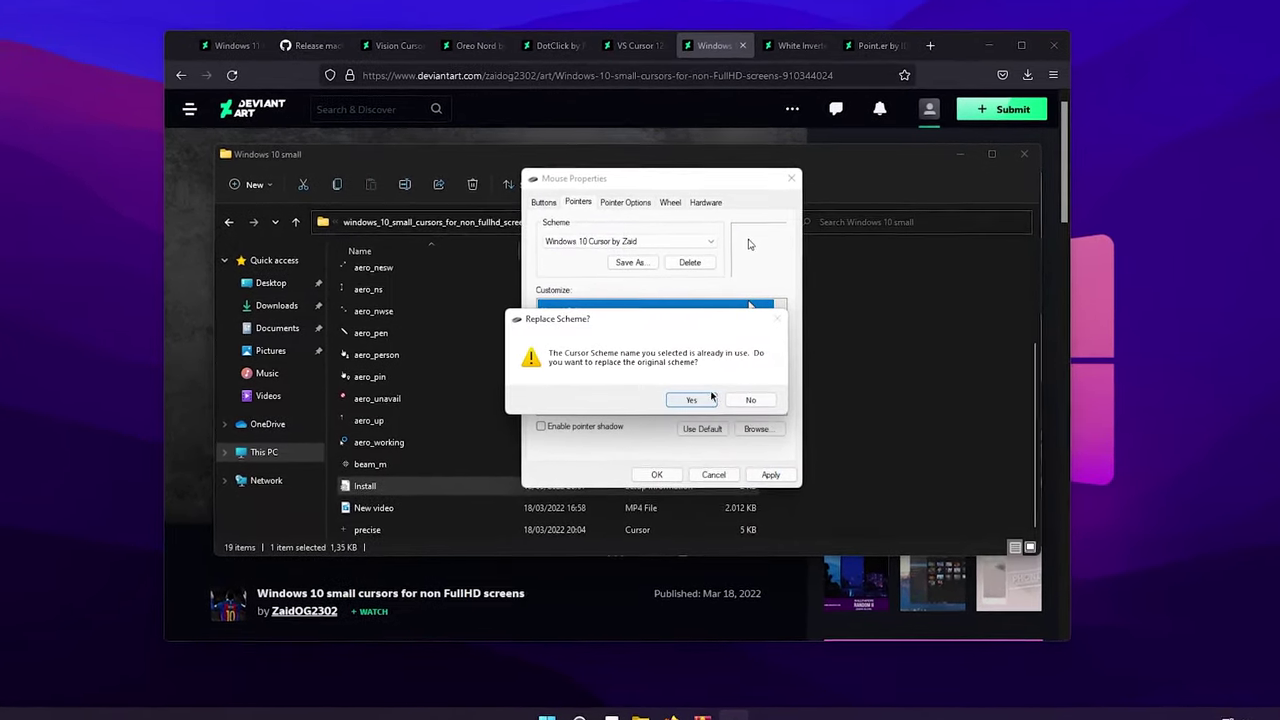
click(694, 398)
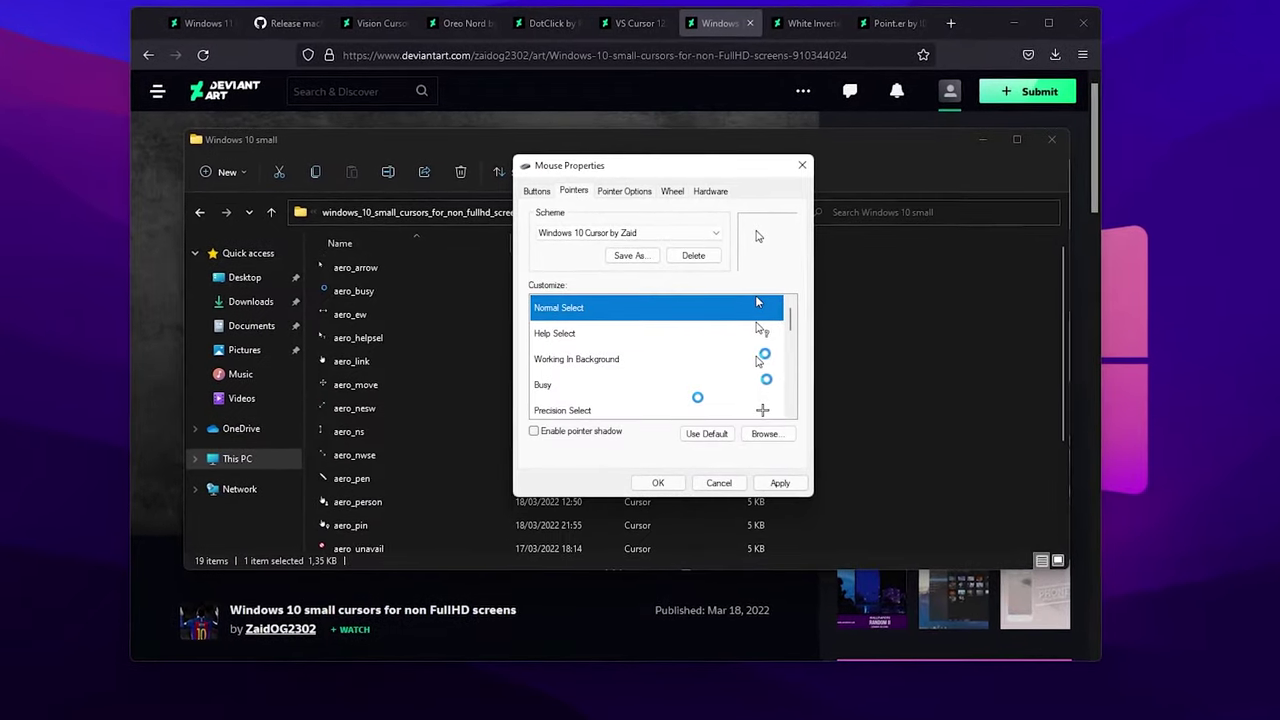
click(780, 483)
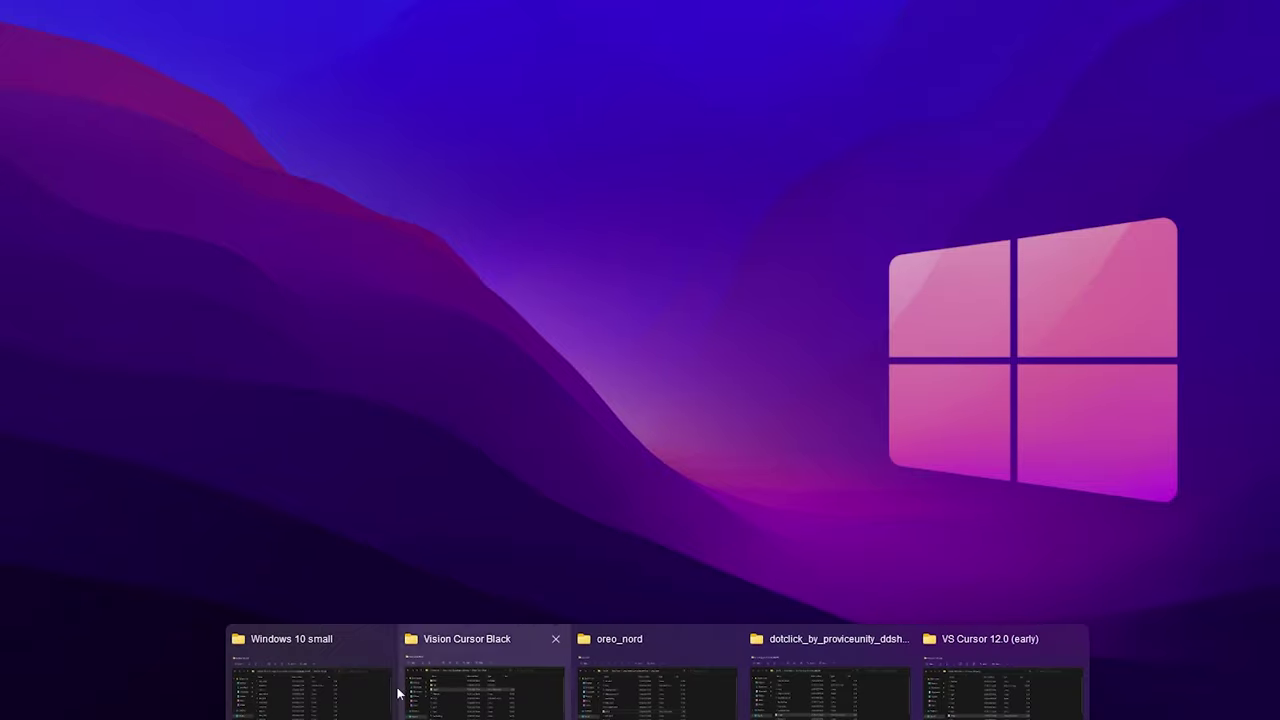
- Close the Vision Cursor Black, oreo_nord, dotclick and VS Cursor 12.0 (early) folder windows
click(556, 642)
click(640, 642)
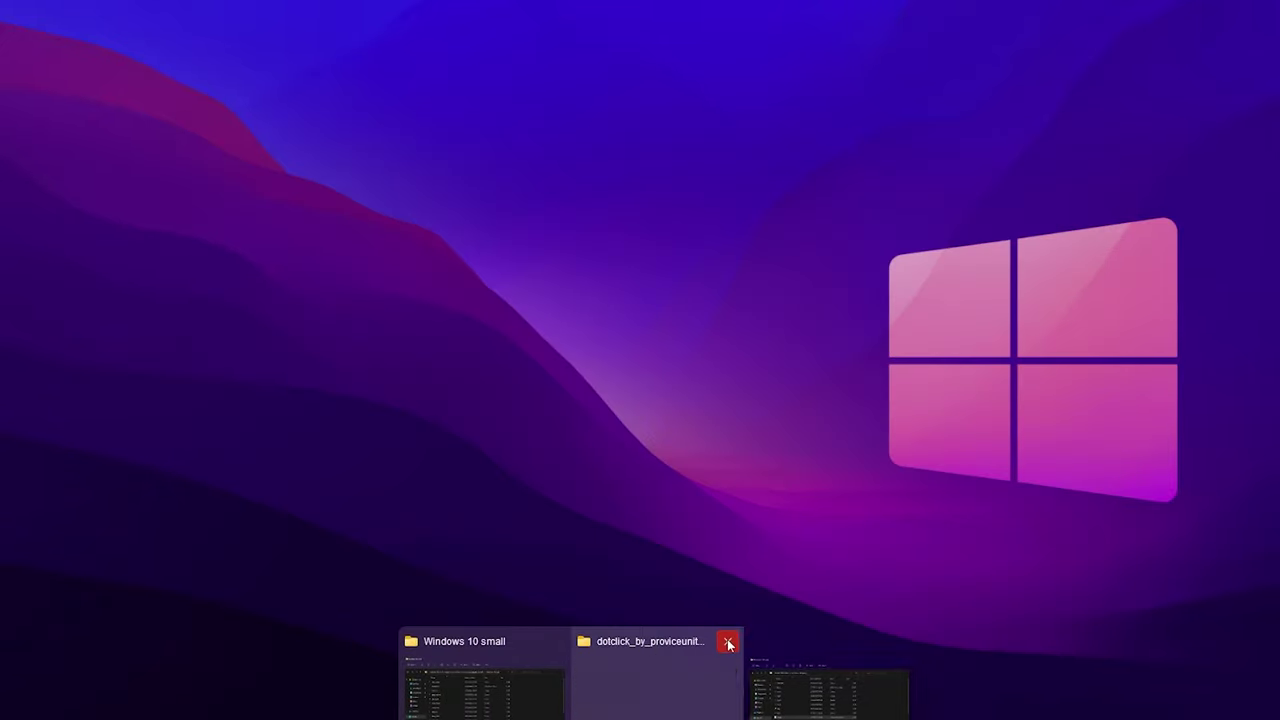
click(729, 644)
click(812, 645)
- Bring back the Windows 10 small window, go to Downloads, and enlarge it
click(657, 698)
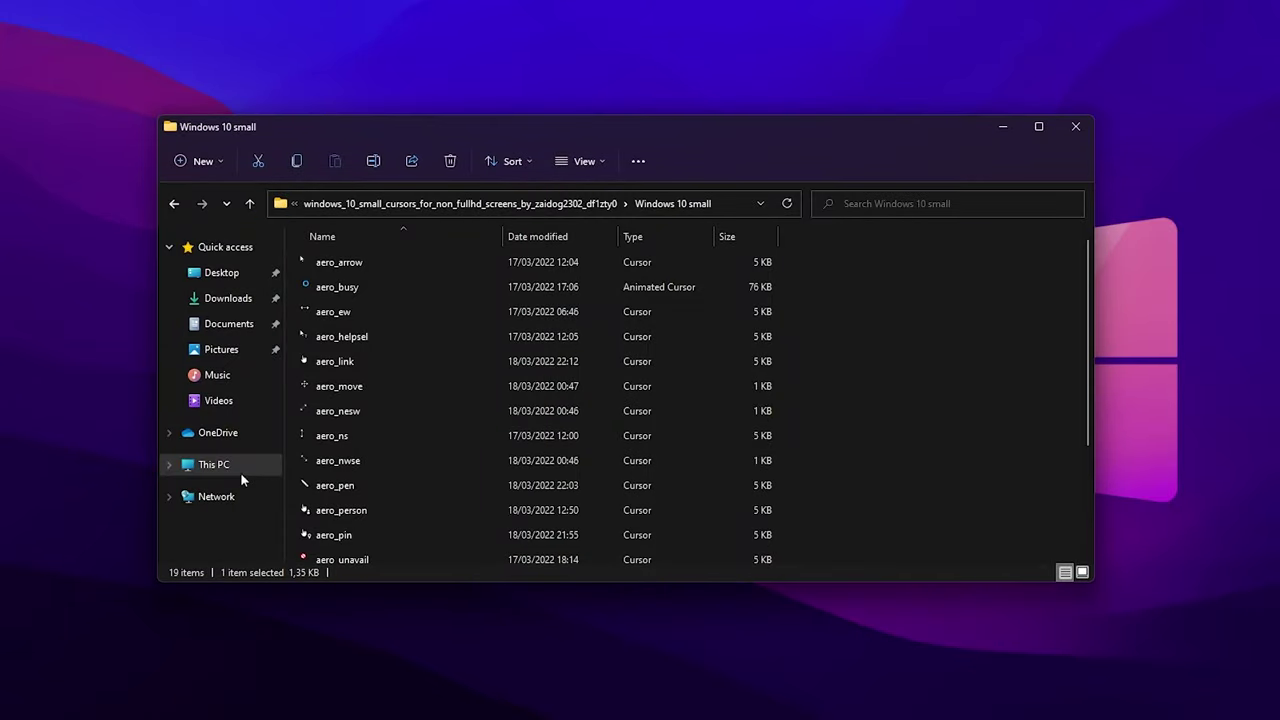
click(224, 299)
drag(1093, 579, 1049, 576)
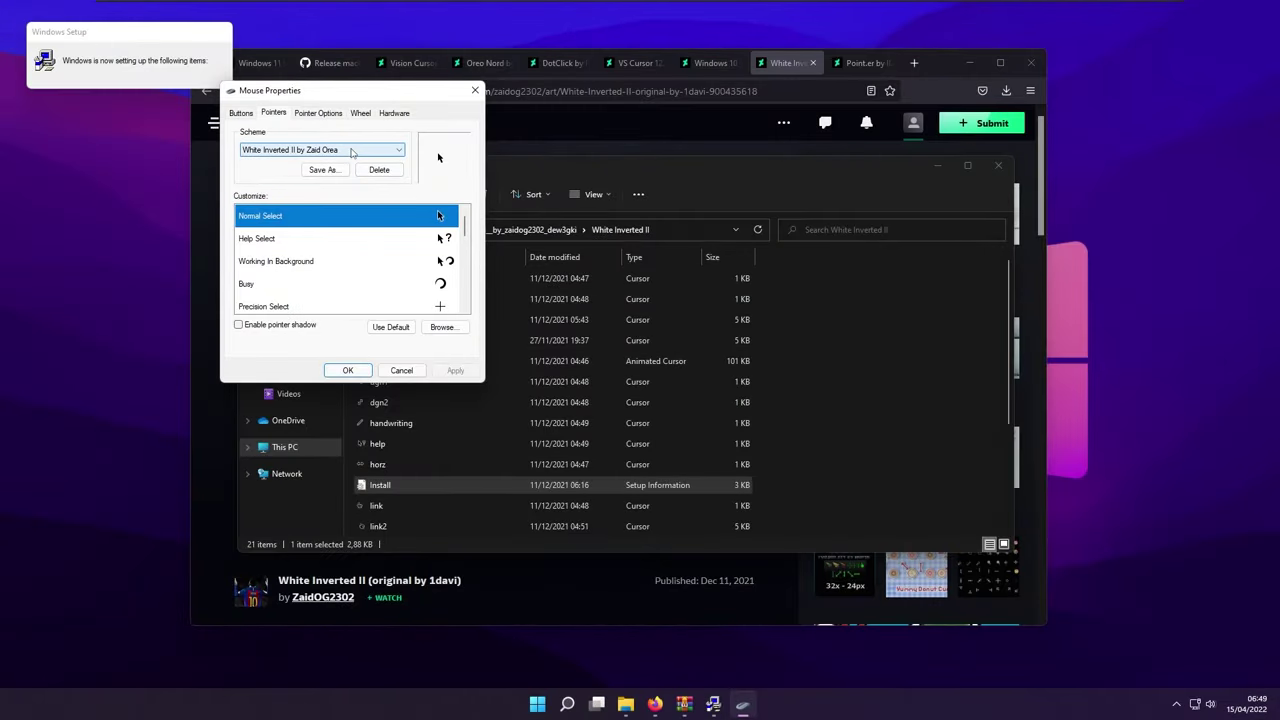
- Cancel out of Mouse Properties, then resize and minimize the White Inverted II folder window
click(404, 371)
click(689, 403)
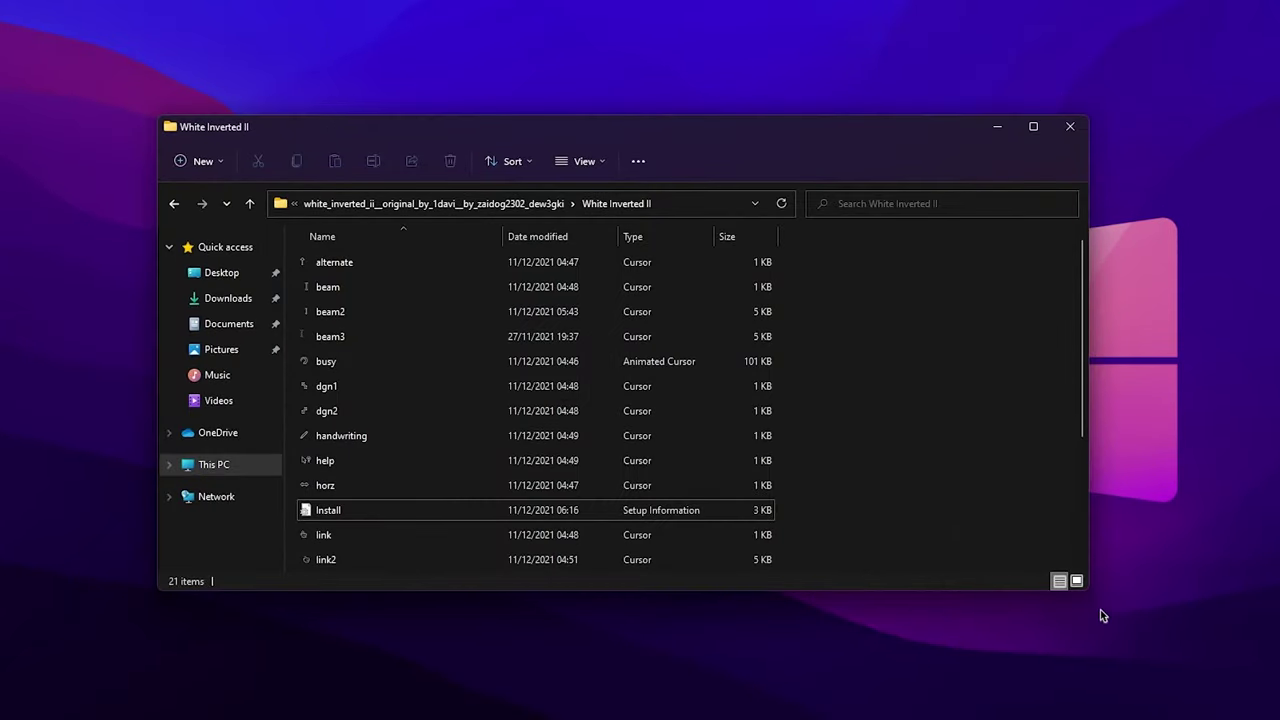
drag(1093, 595, 1097, 606)
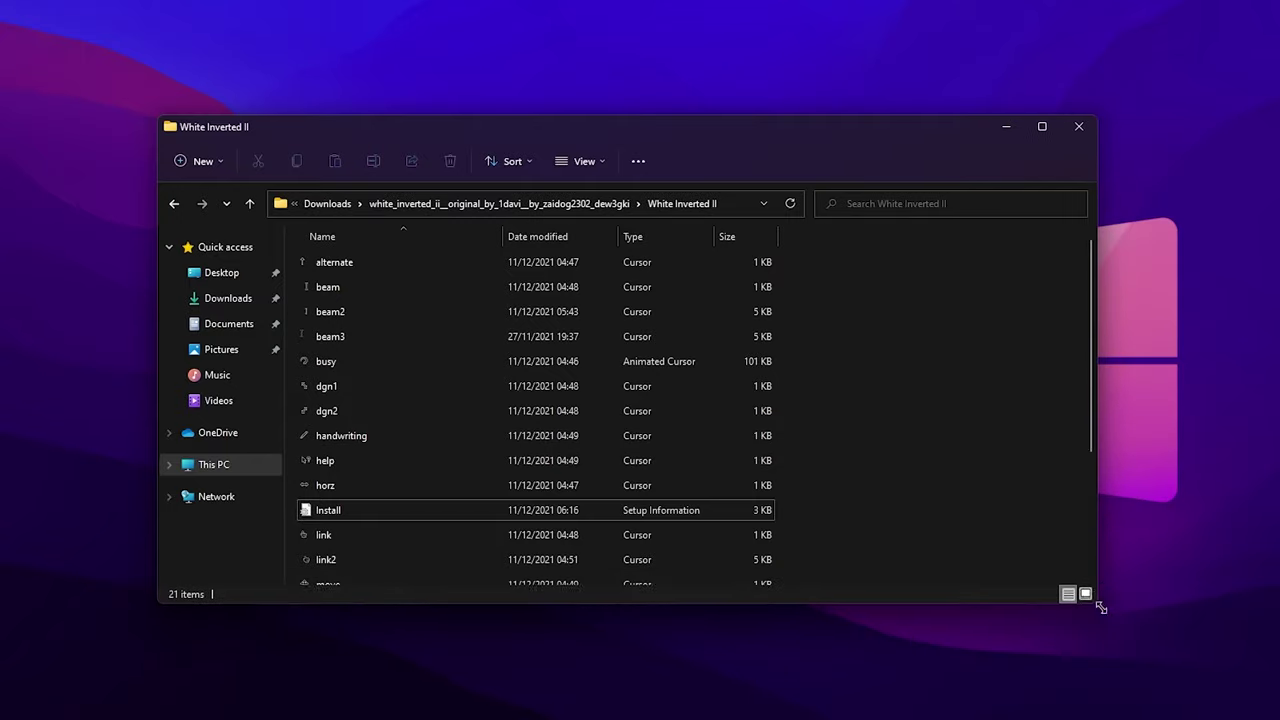
click(1000, 127)
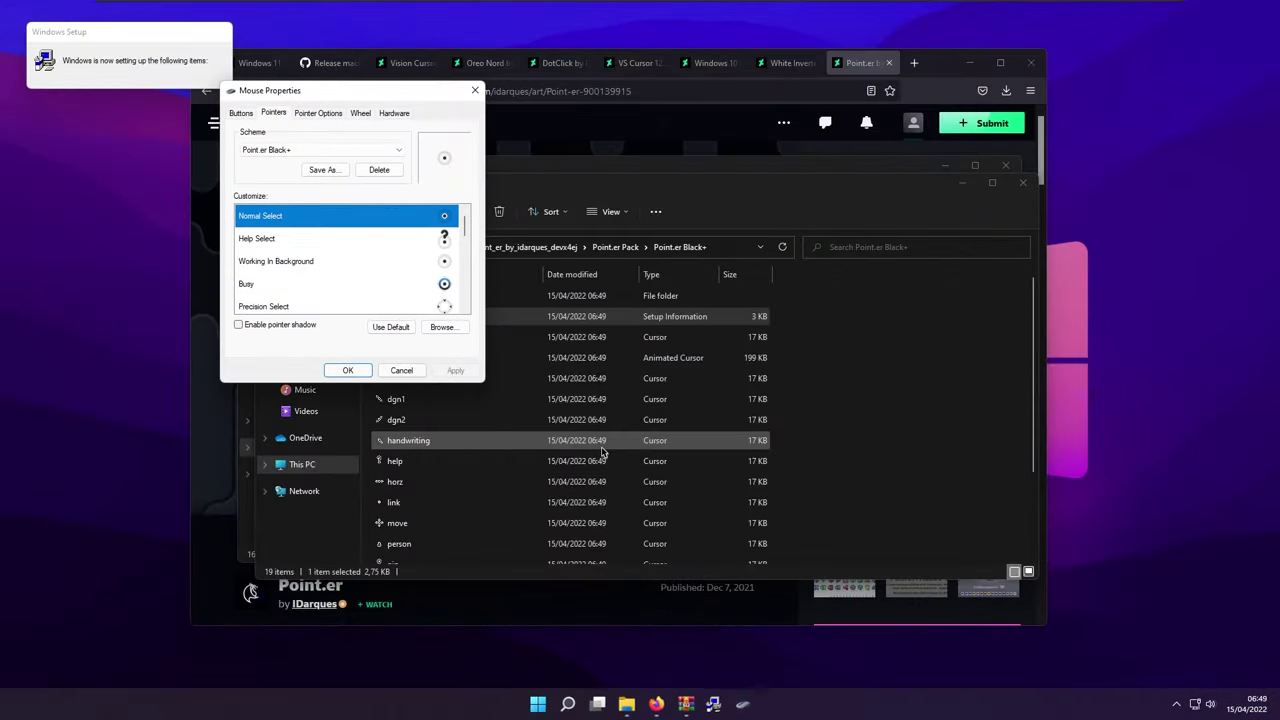
- Save Point.er Black+ as the pointer scheme, confirming the replacement
click(348, 370)
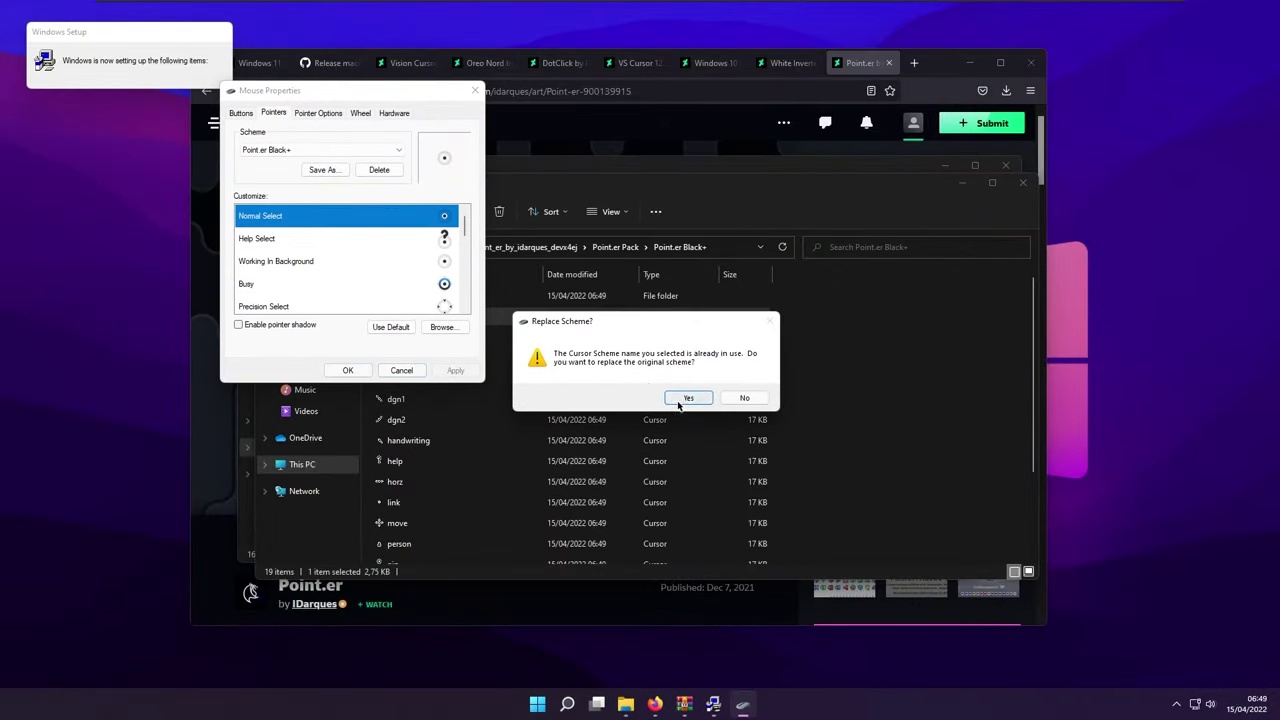
click(687, 401)
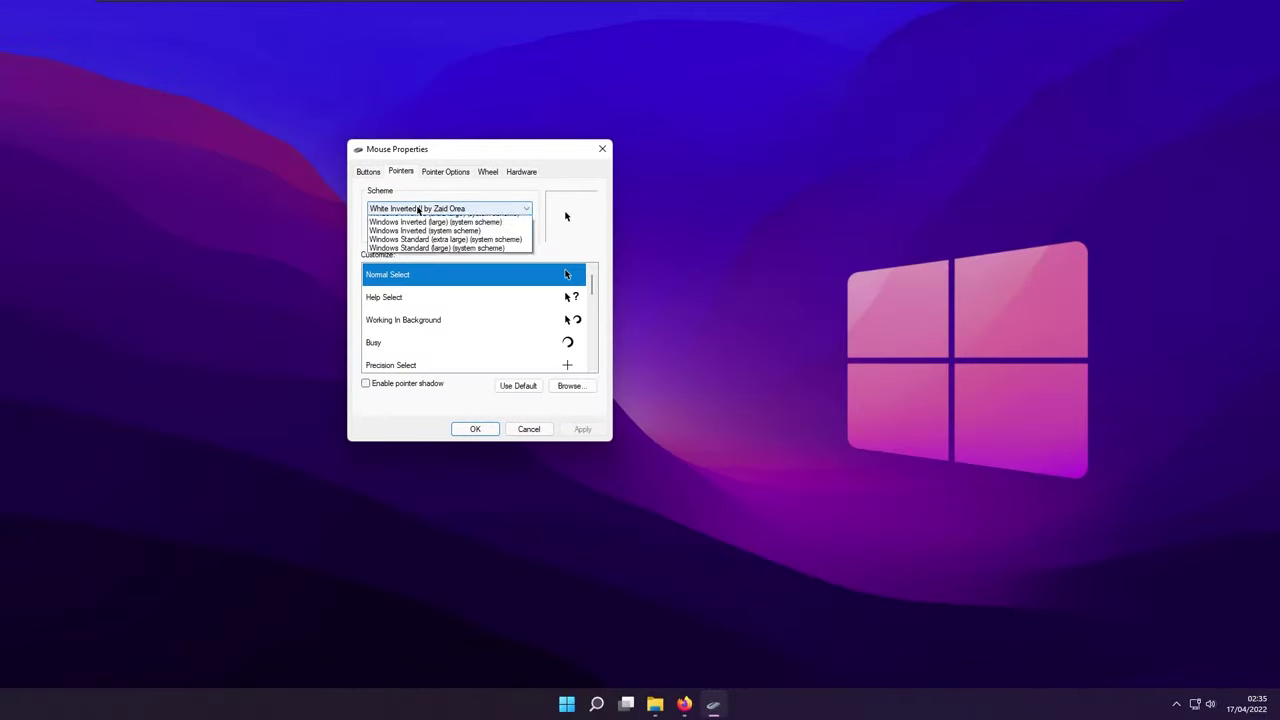
- Apply ml.blau 3 100% as the pointer scheme, confirm the replacement, and save
click(412, 258)
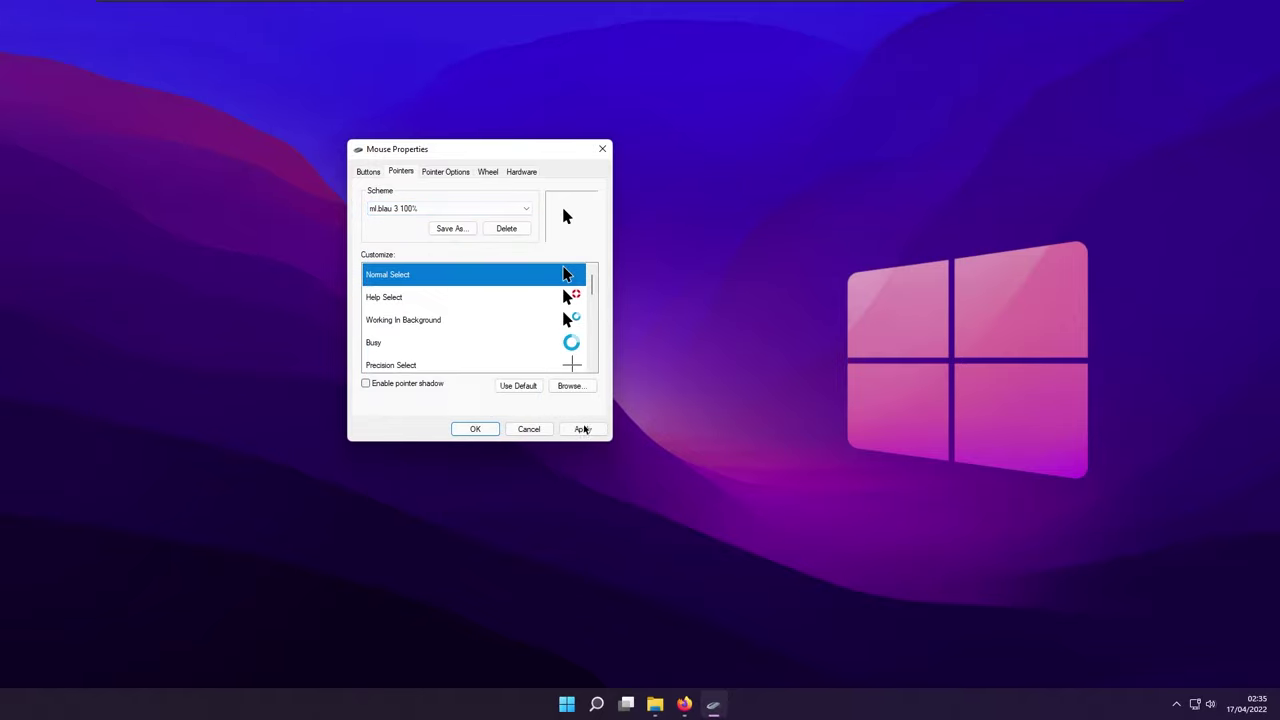
click(583, 429)
click(680, 397)
click(476, 430)
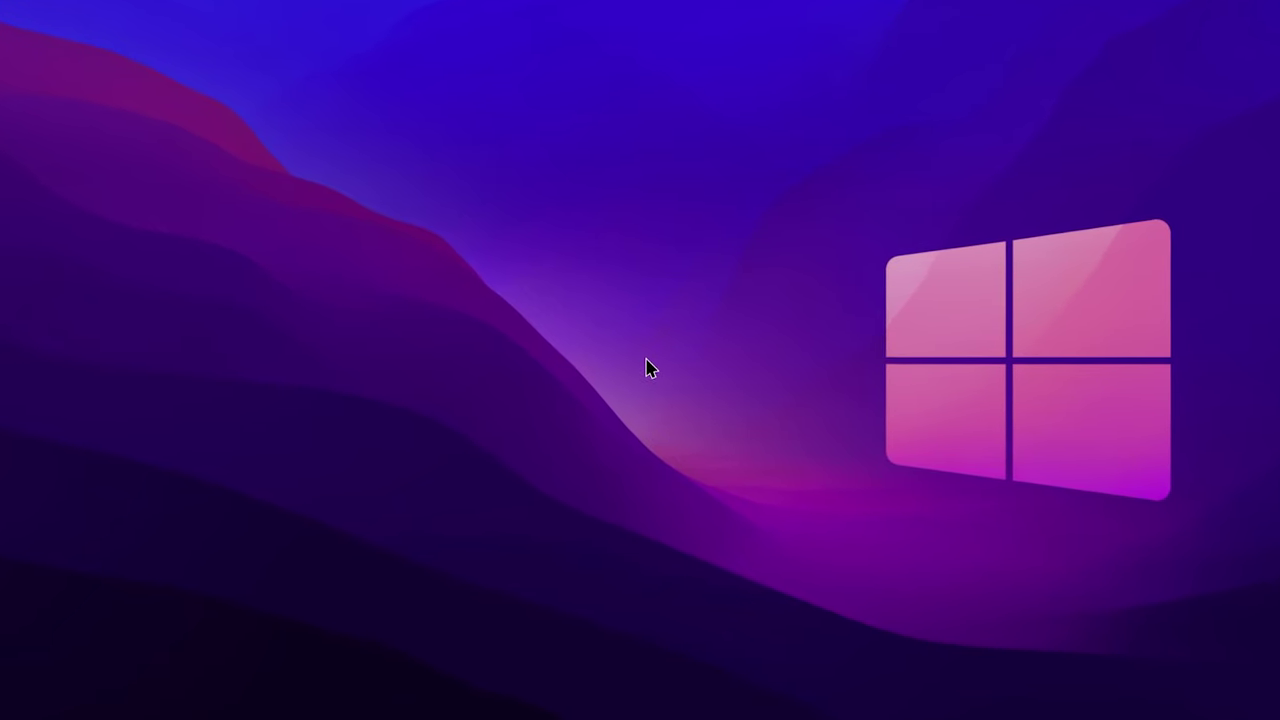
- Open the Downloads window, make it shorter, then close it
click(680, 712)
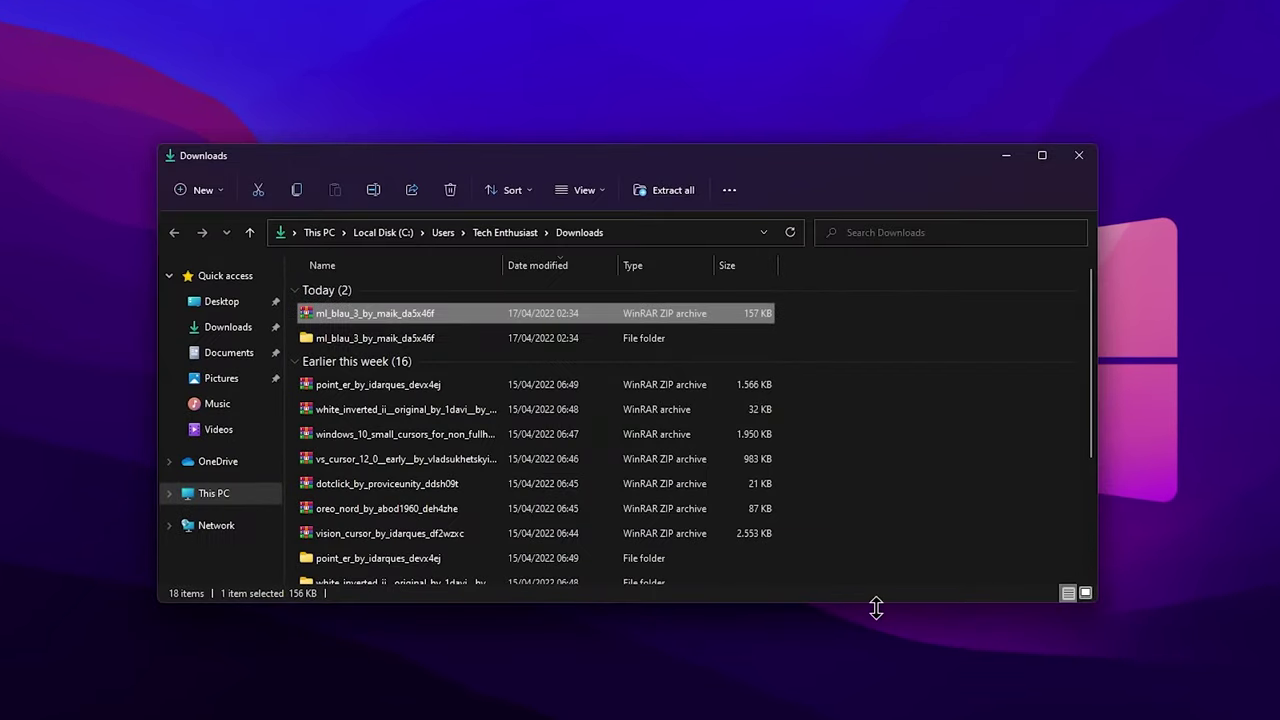
drag(876, 607, 877, 556)
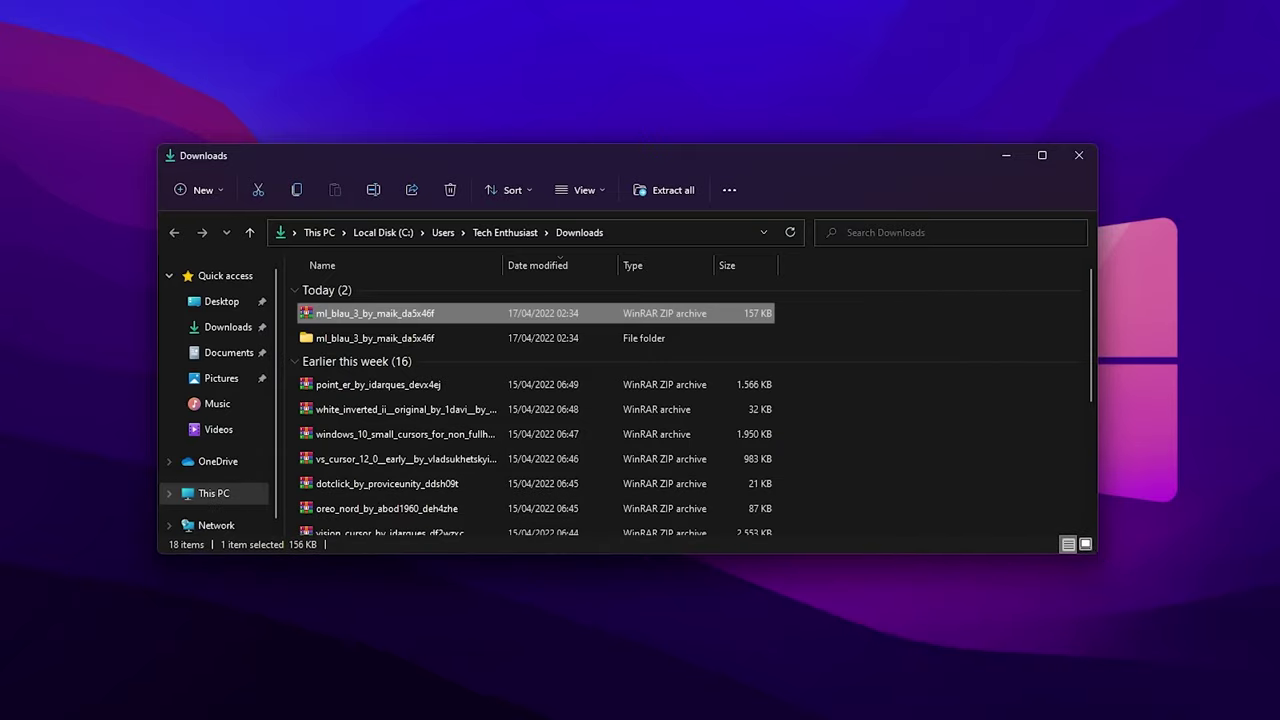
click(1079, 155)
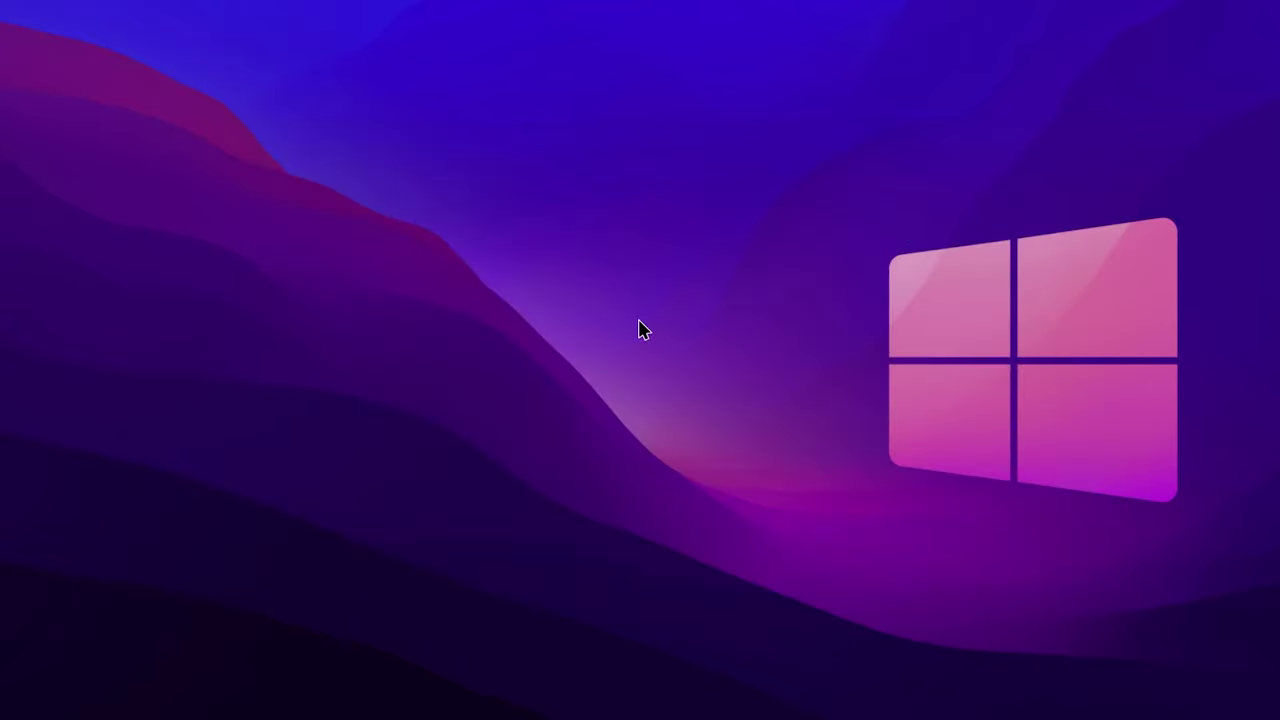